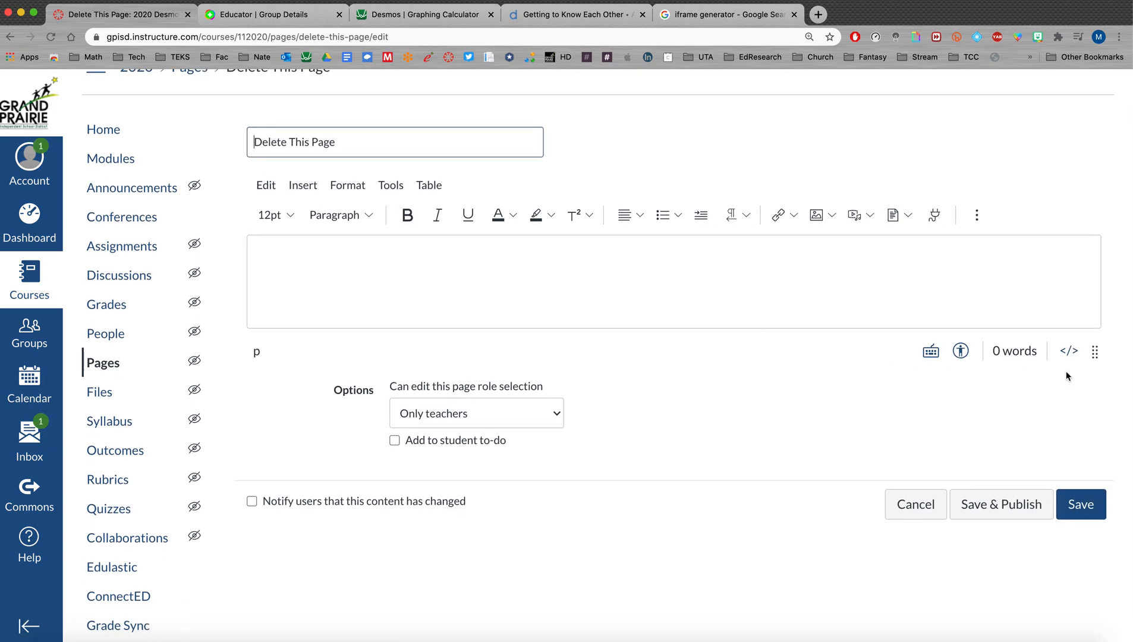
Enlarge the page's body editing area, toggle the HTML source view on and off, and place the cursor in the empty body.
drag(1094, 351, 1072, 450)
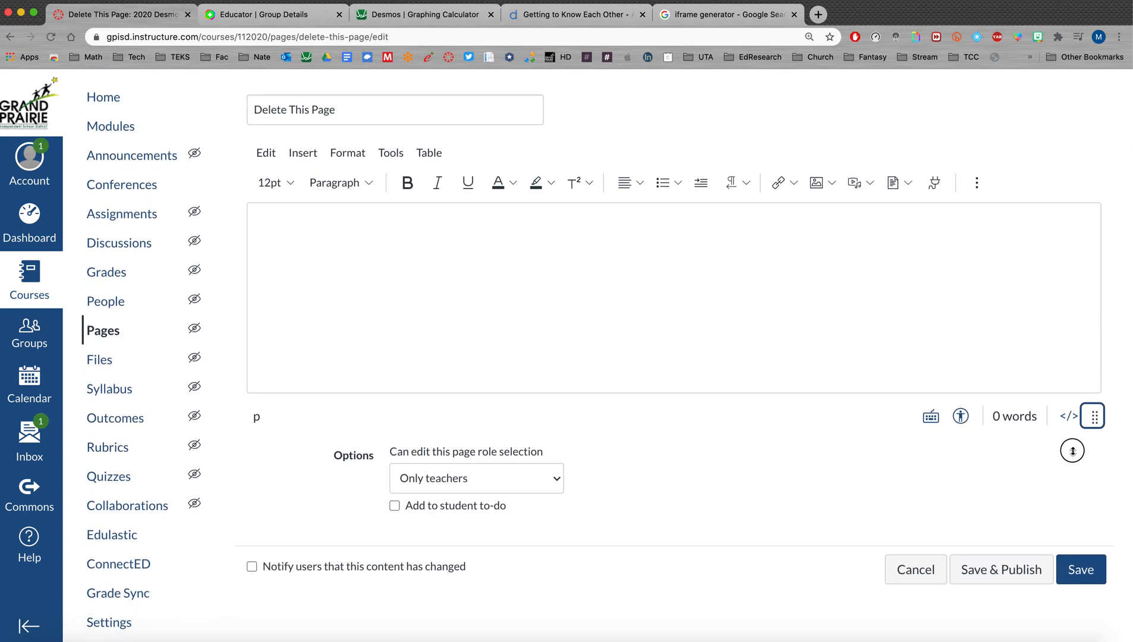
click(1069, 417)
click(1069, 417)
click(610, 225)
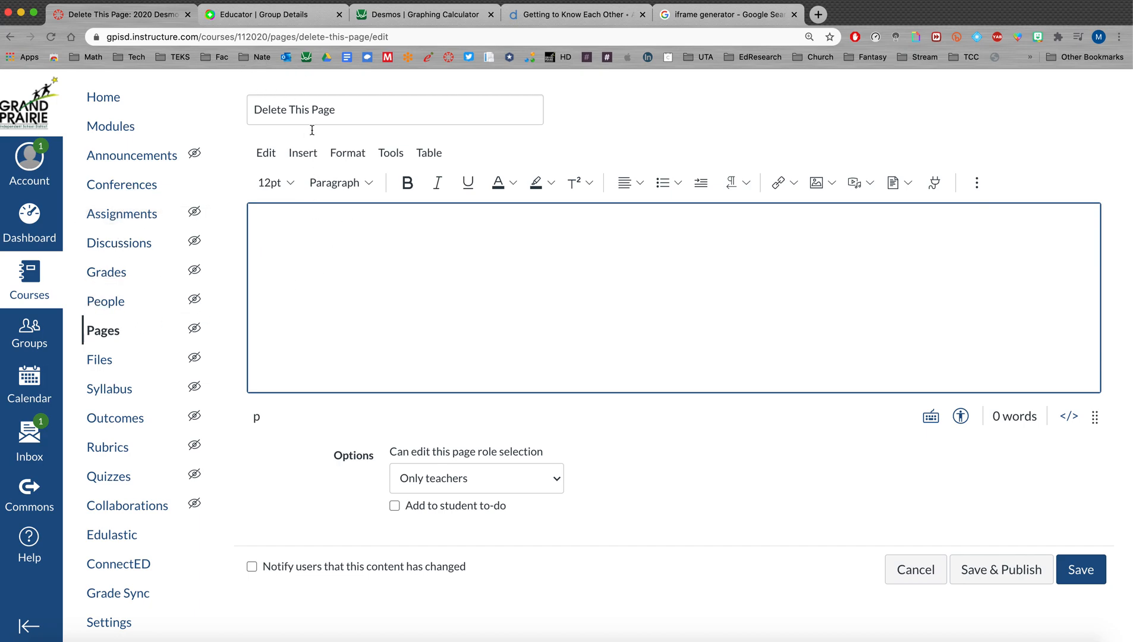
Switch to the Flipgrid group SMTLCadre and copy the embed code of the Get To Know You topic from its sharing options.
click(301, 19)
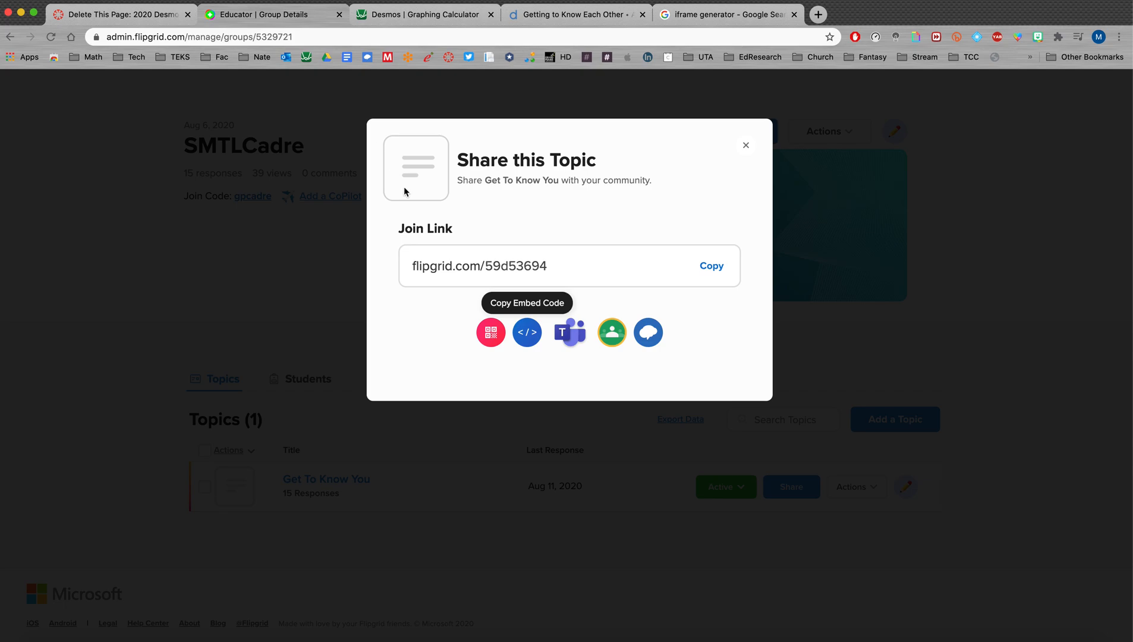
click(745, 145)
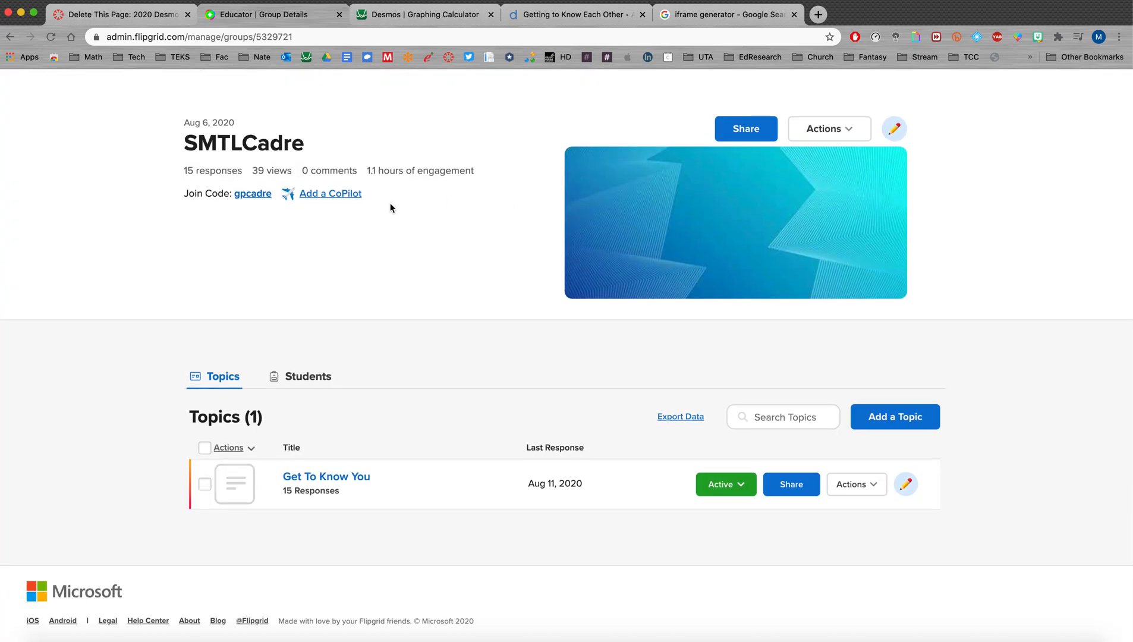
scroll(391, 207, up, 1)
scroll(419, 271, down, 1)
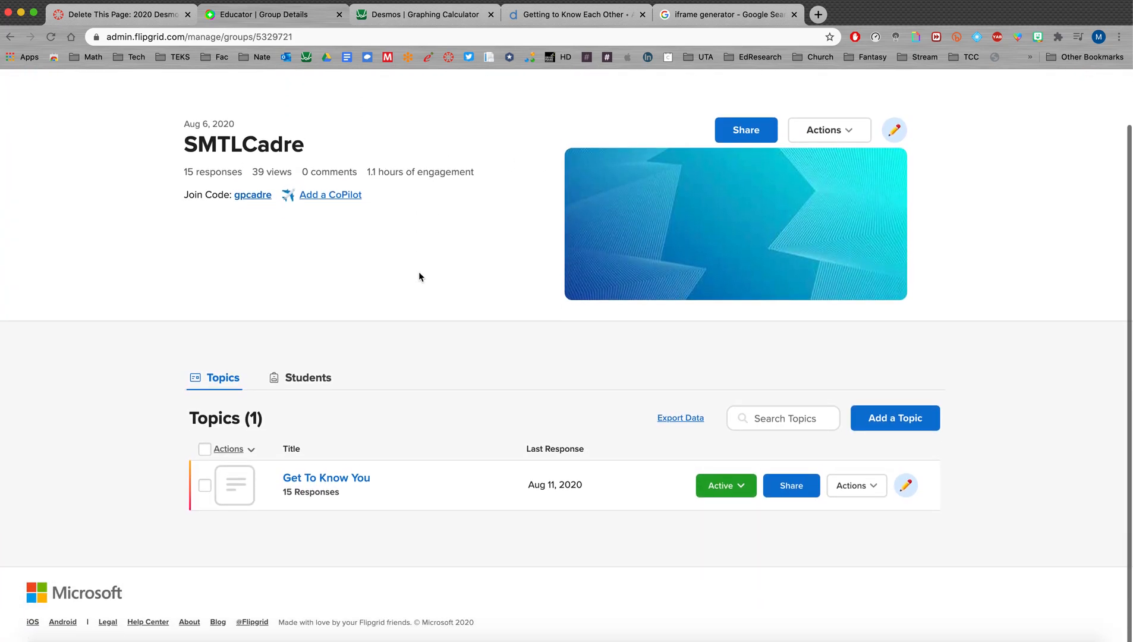
click(792, 487)
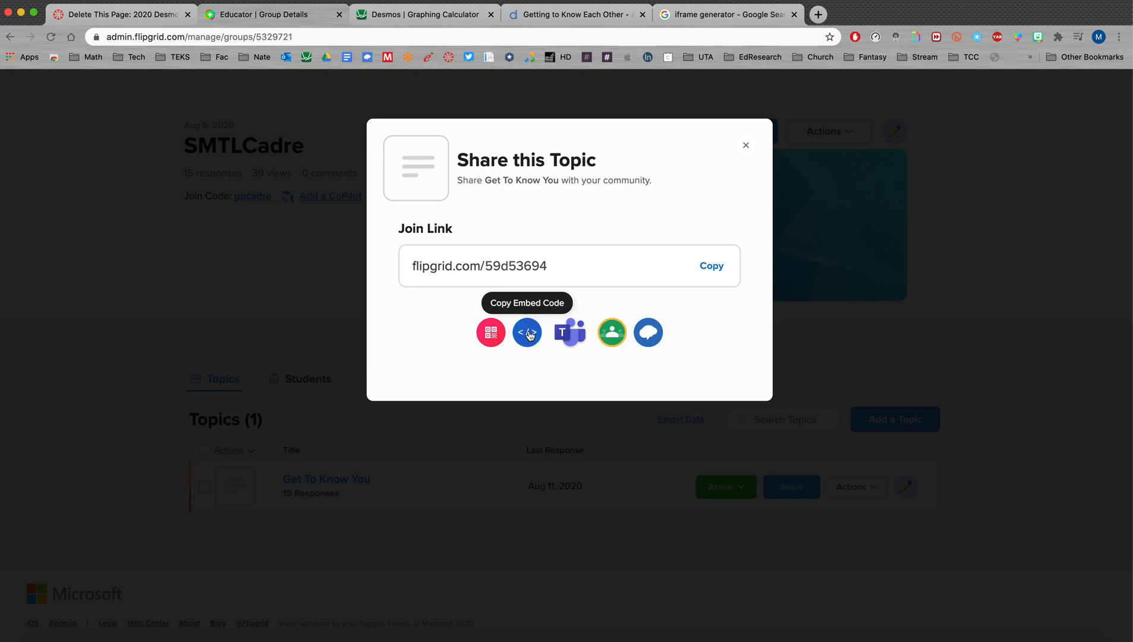
click(530, 336)
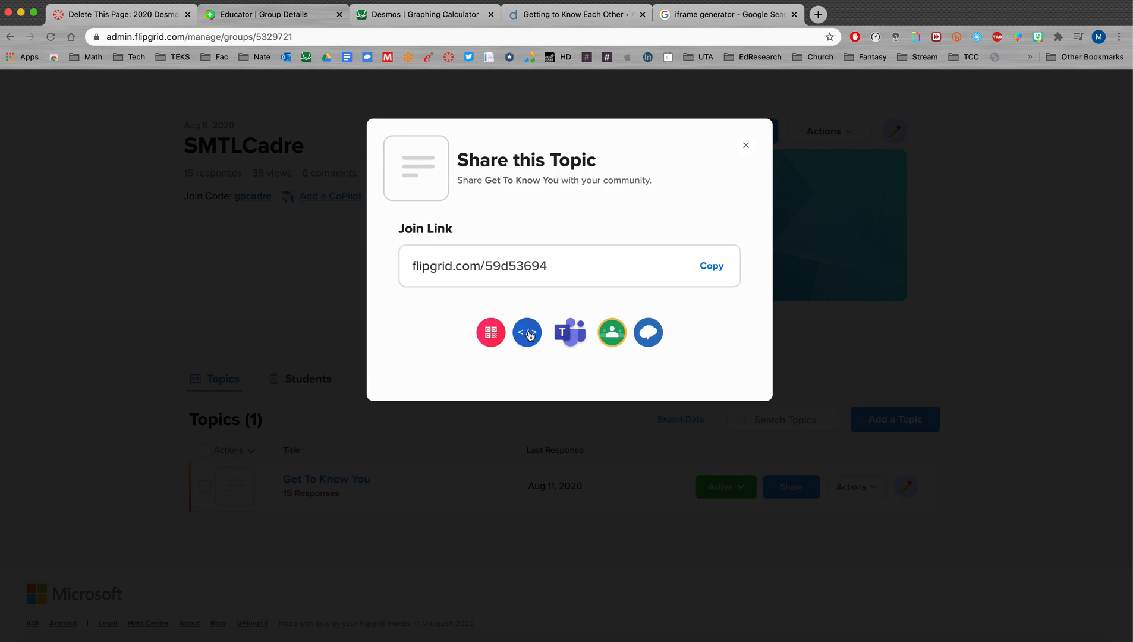
Switch back to the Canvas page, enter "Insert Flipgrid Here" in the body and show its HTML source.
click(142, 21)
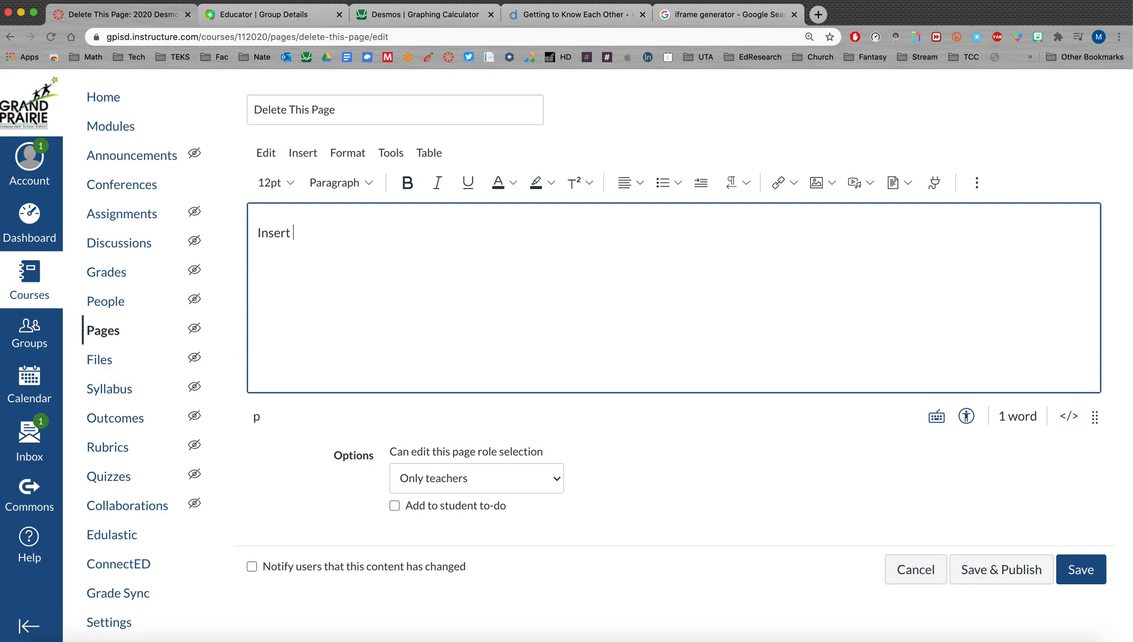
text(Flipgrid Here)
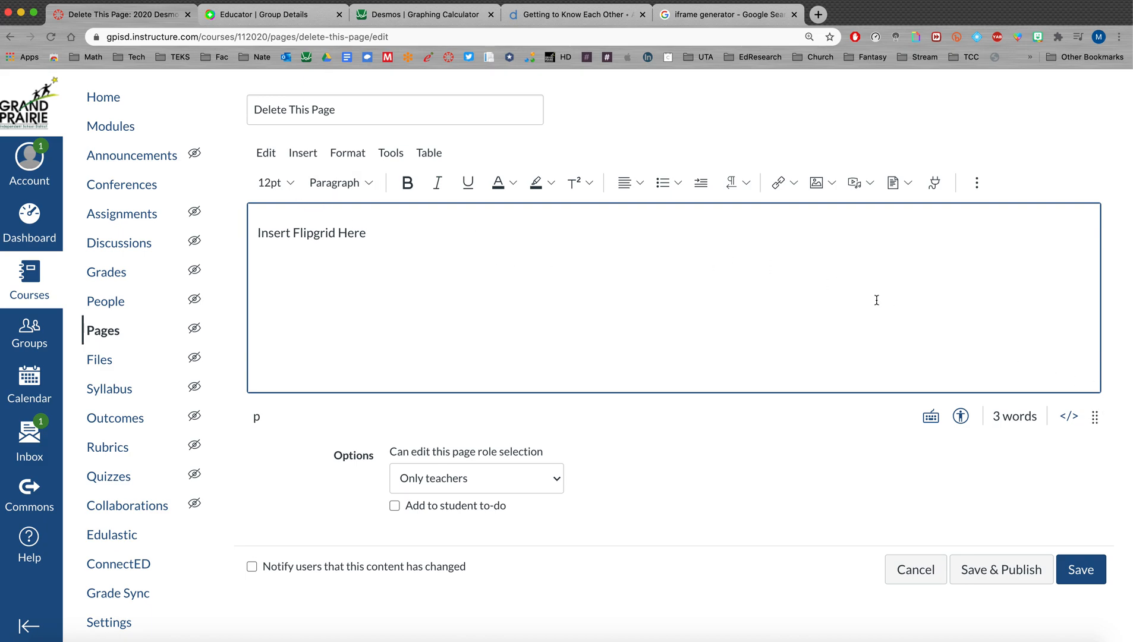
click(1069, 417)
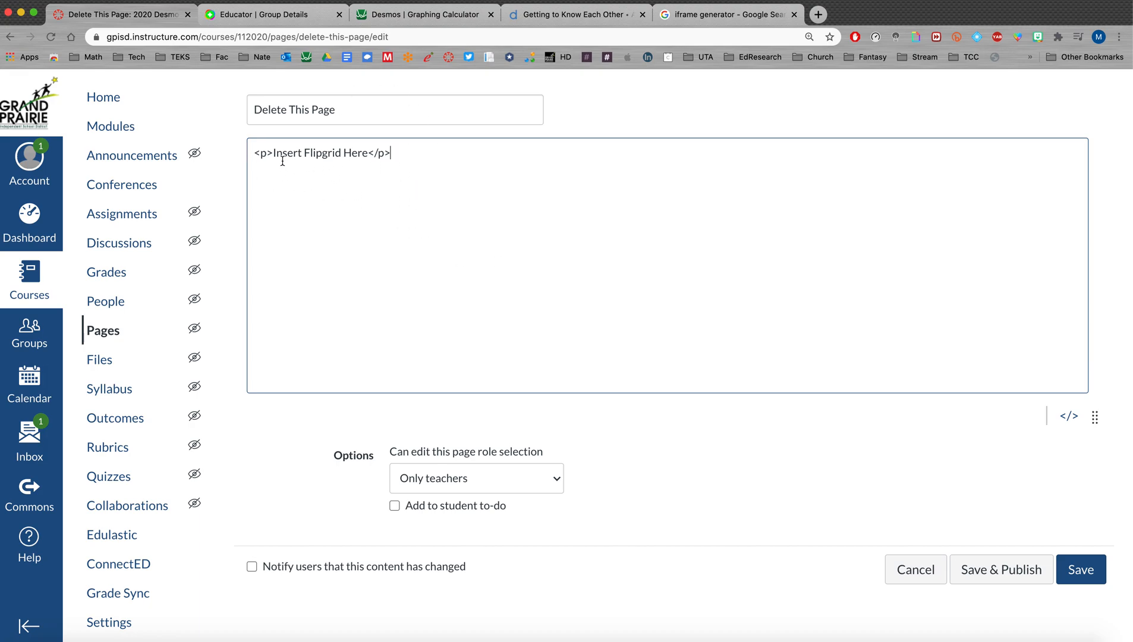
Search the page for "flipgrid" to locate the placeholder text in the HTML source.
key(super+f)
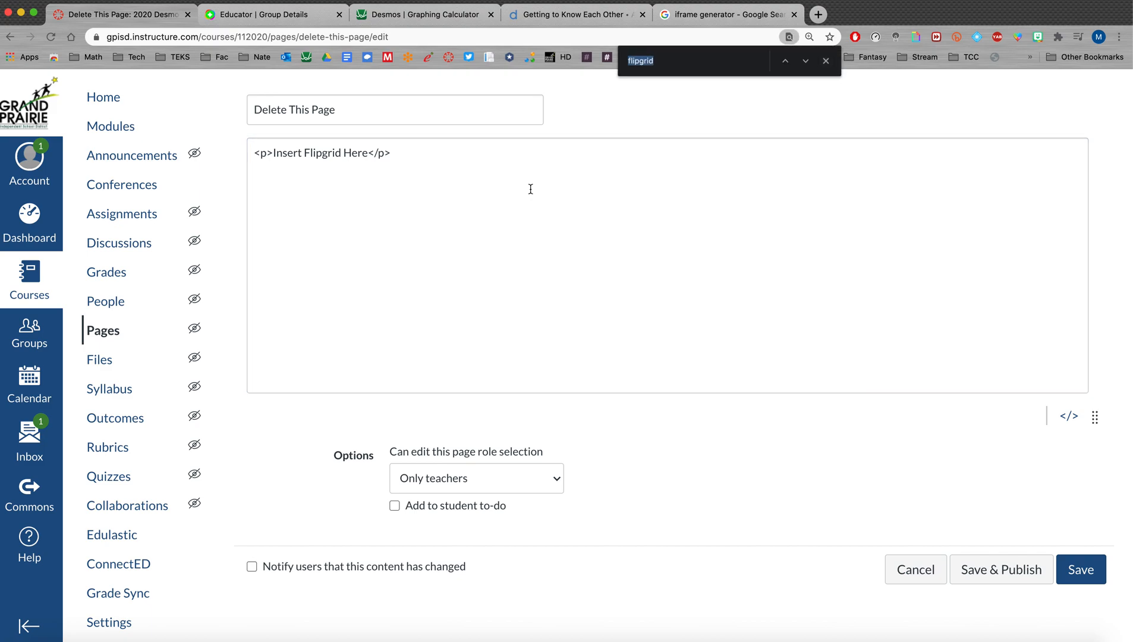
key(Return)
click(825, 60)
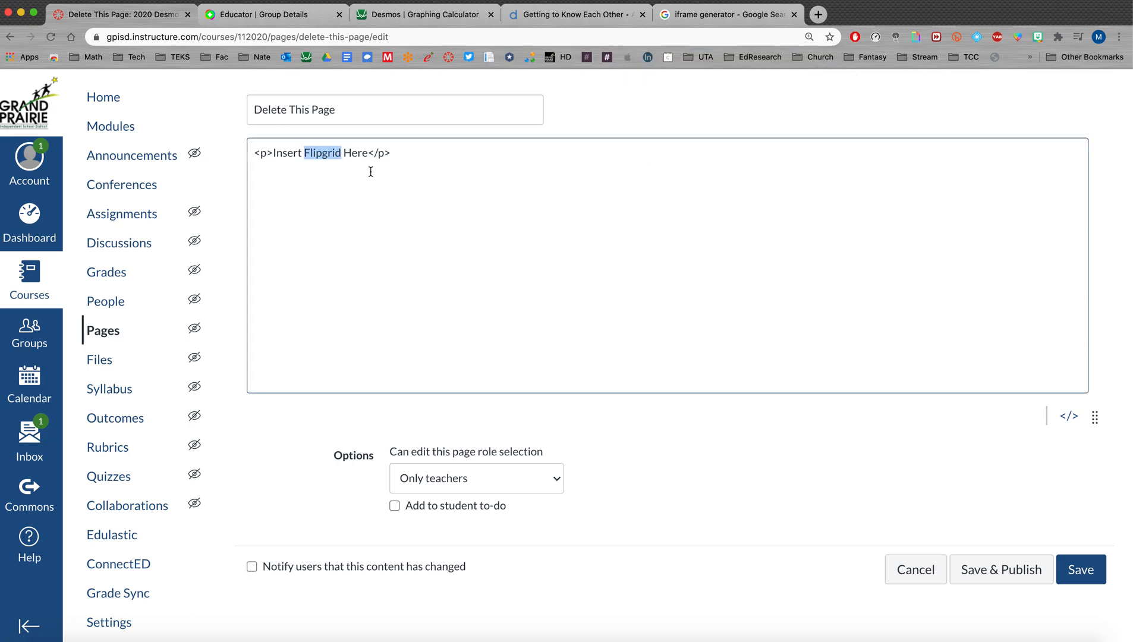
Replace the "Insert Flipgrid Here" placeholder with the copied 600 by 600 Flipgrid iframe code and return to the rich content view.
drag(366, 151, 273, 155)
text(<iframe   width="600"   height="600"   frameBorder="0"   src="https://flipgrid.com/59d53694?embed=true"   webkitallowfullscreen   mozallowfullscreen   allowfullscreen   allow="microphone; camera"></iframe>)
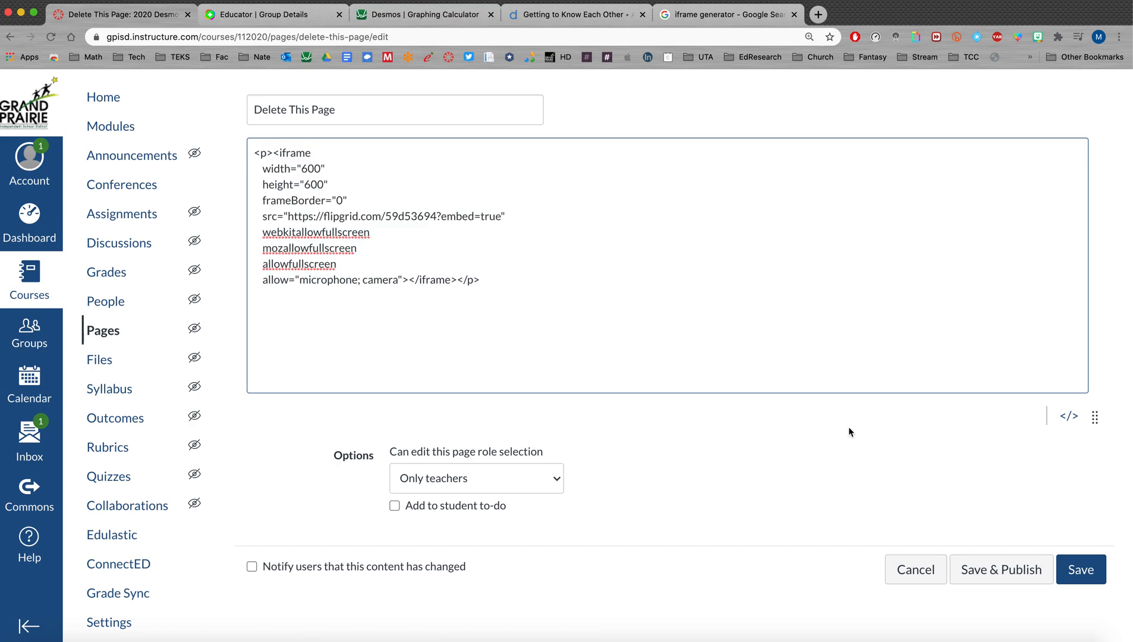
click(1067, 419)
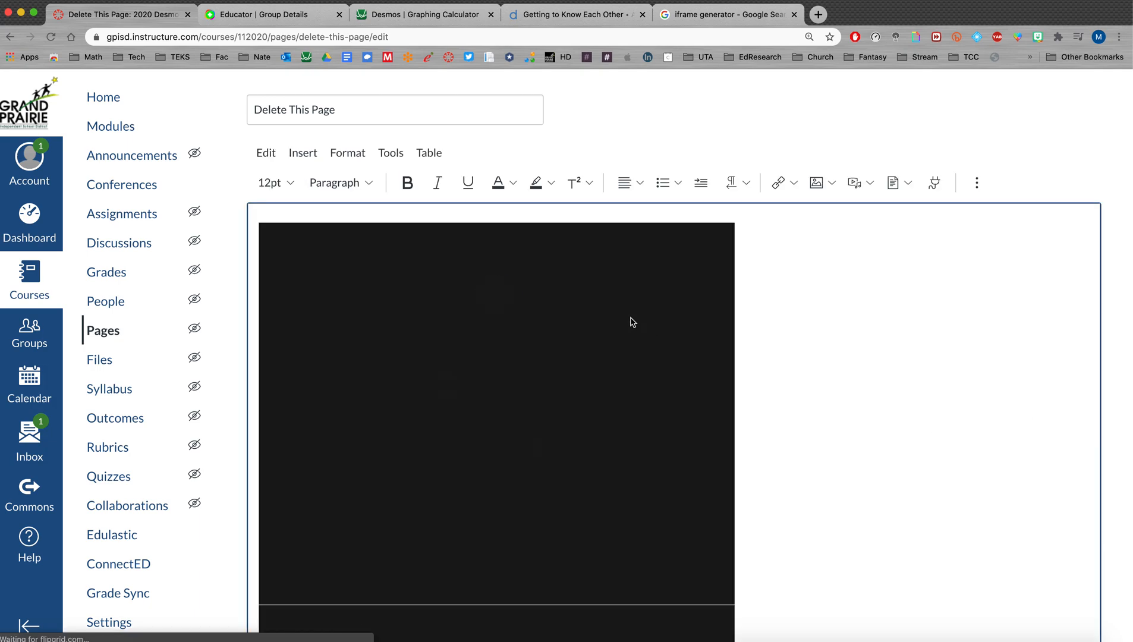
scroll(628, 319, down, 3)
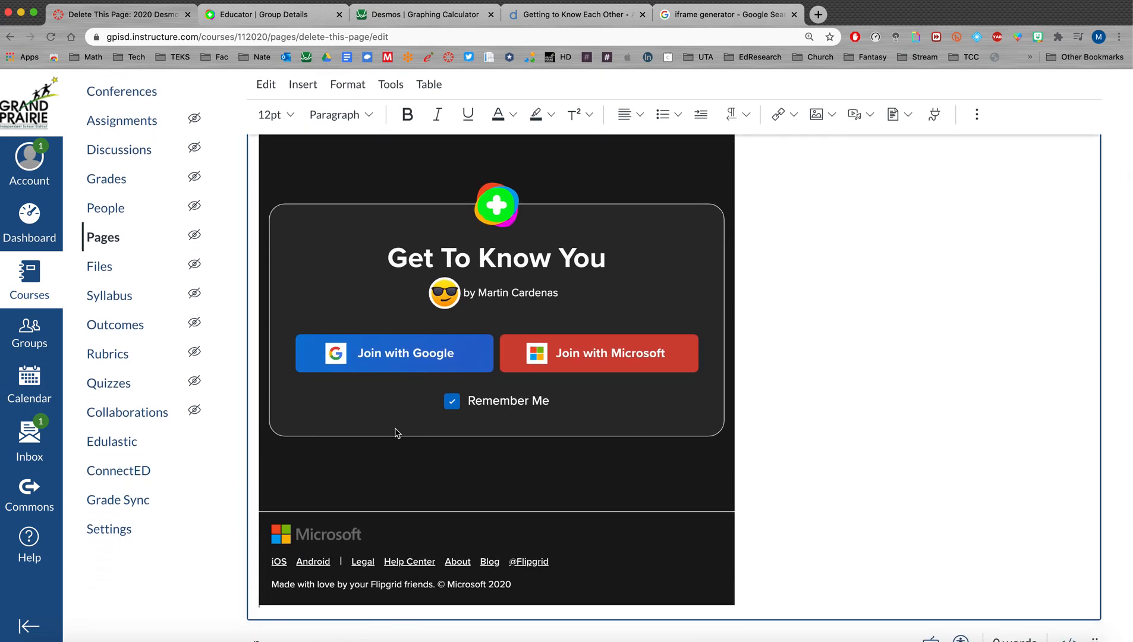
Switch to the Desmos Graphing Calculator and copy the iframe embed code of the y = mx + b graph.
click(419, 17)
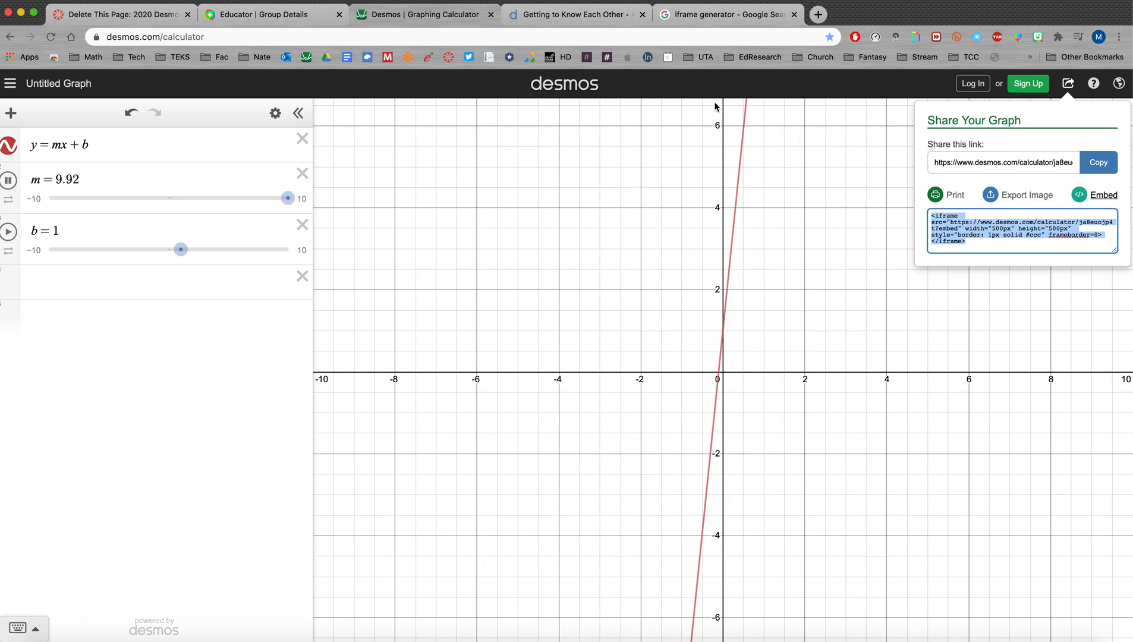
click(542, 223)
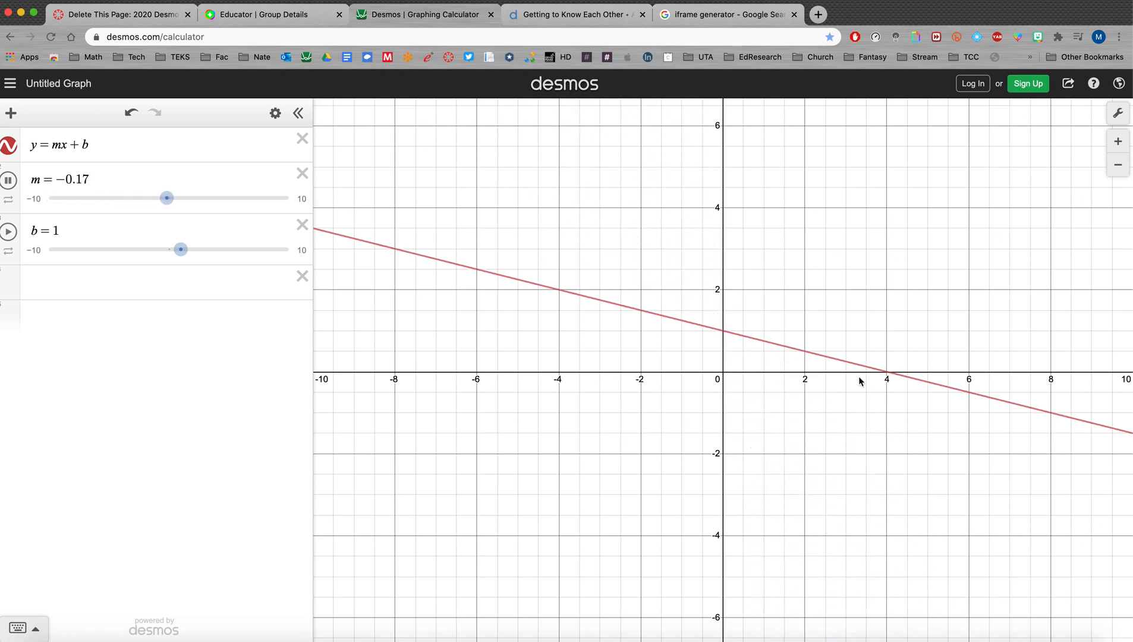
click(1067, 85)
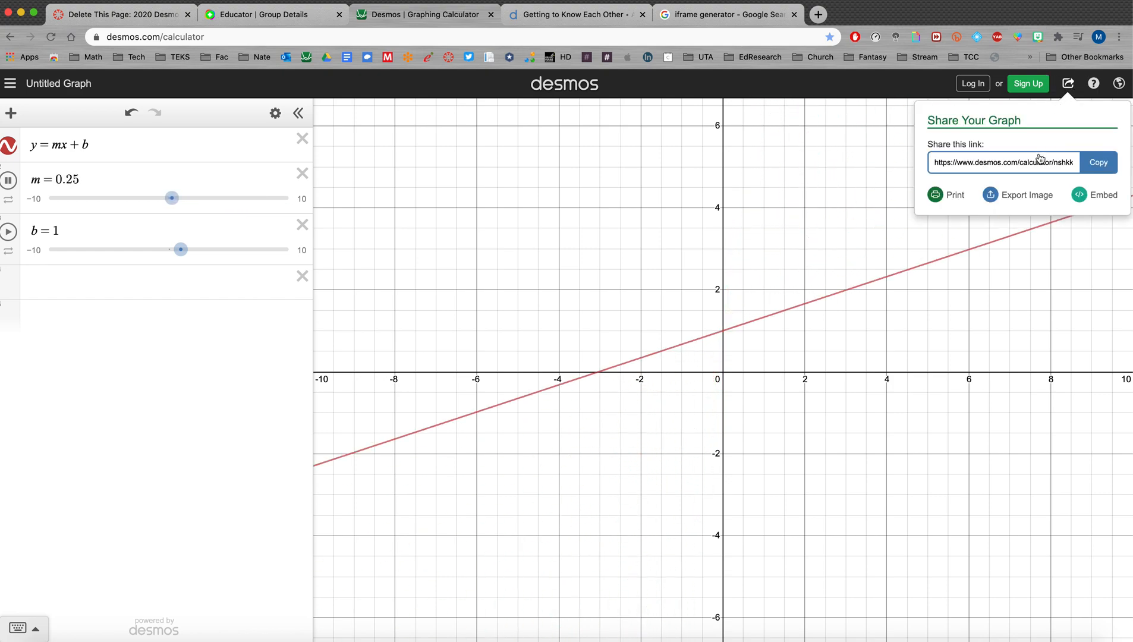
click(1106, 196)
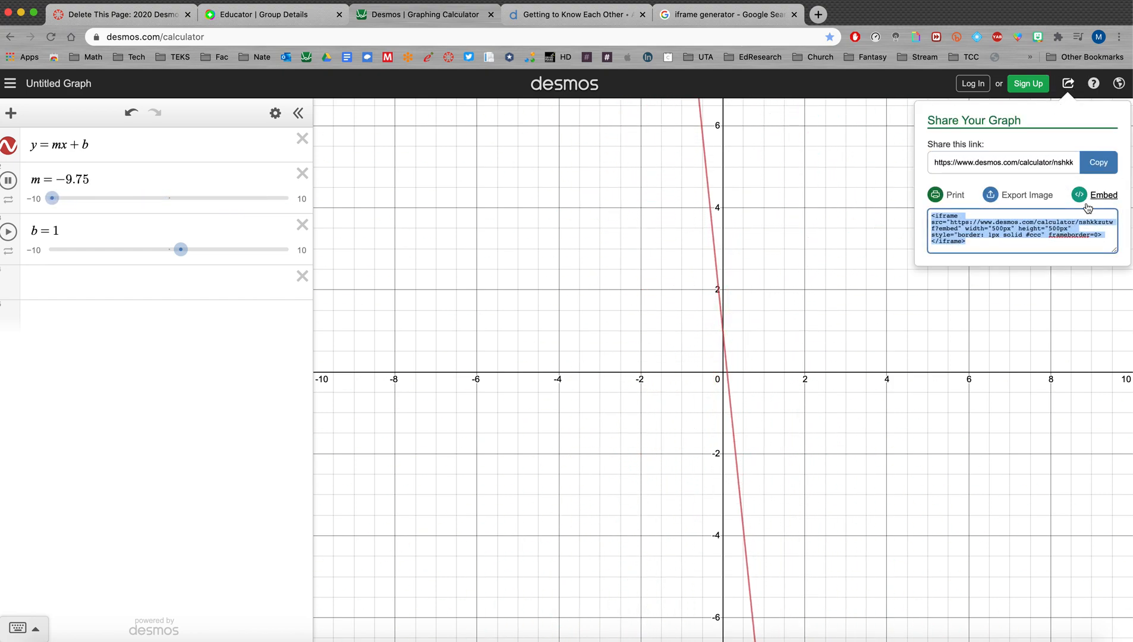
right_click(1009, 236)
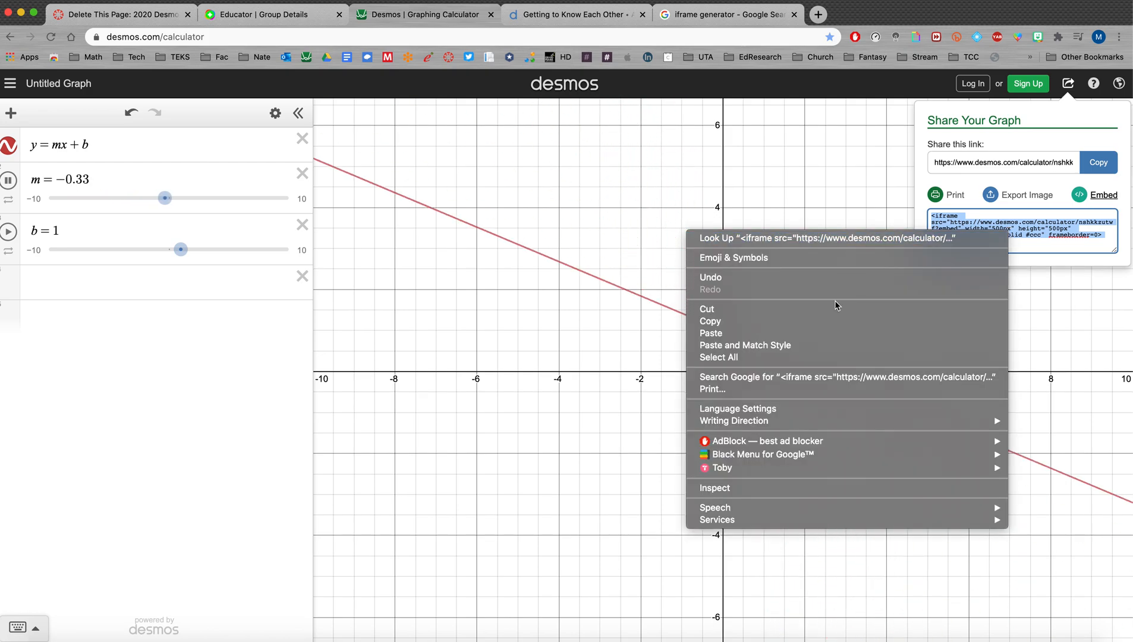
click(835, 321)
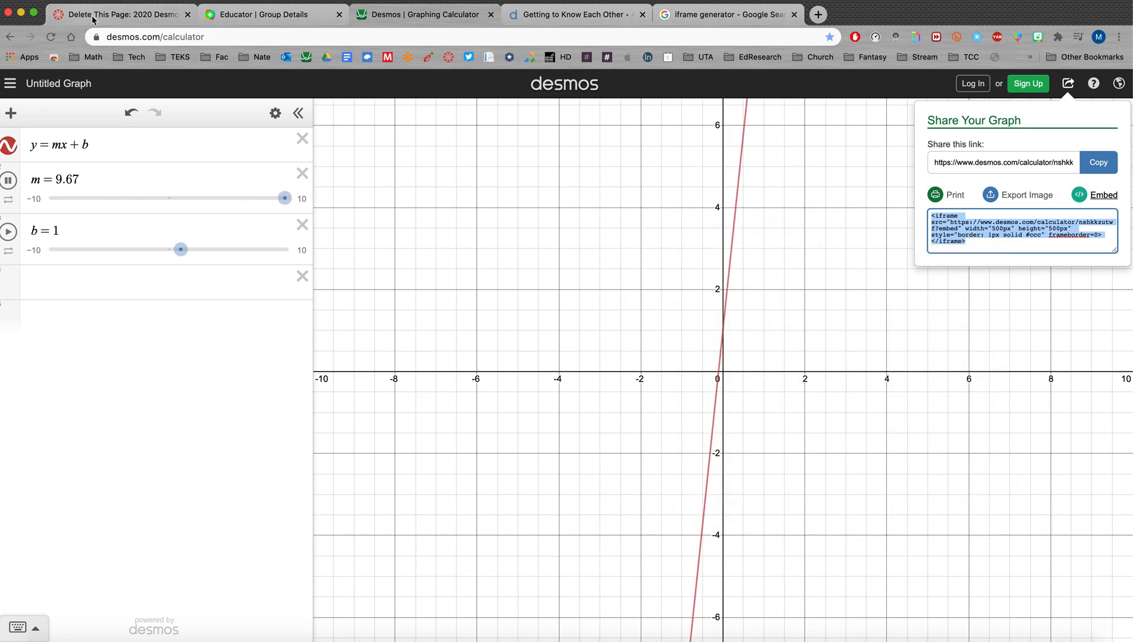
Switch back to the Canvas page and paste the 500px by 500px Desmos iframe code below the Flipgrid iframe in the HTML source.
click(98, 19)
scroll(906, 405, up, 3)
scroll(907, 404, down, 5)
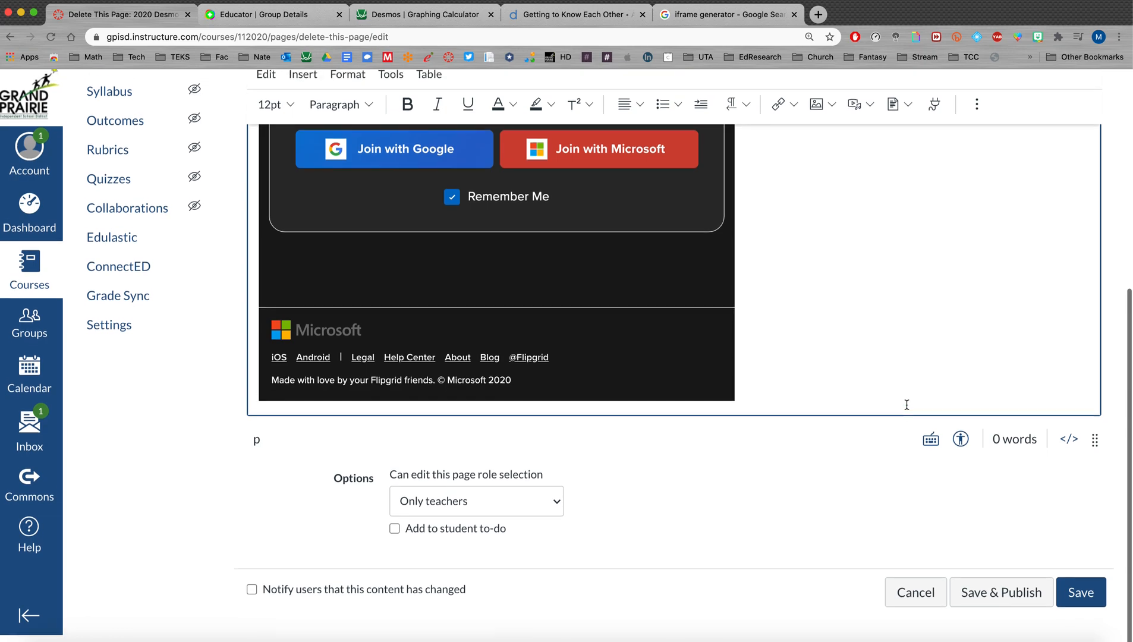
click(1073, 455)
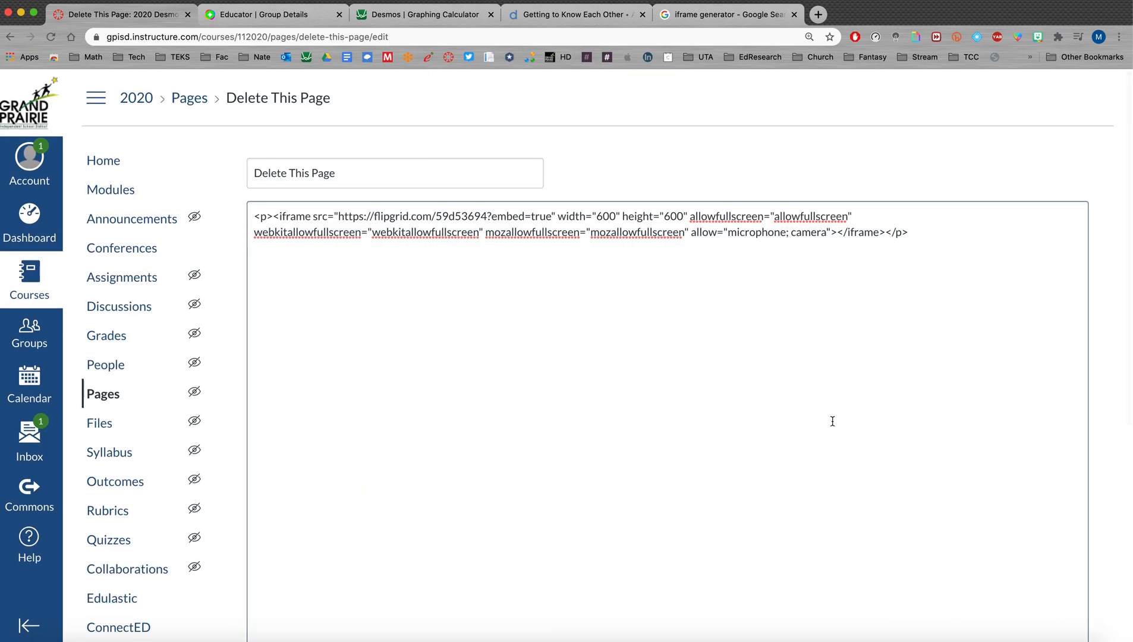
key(super+v)
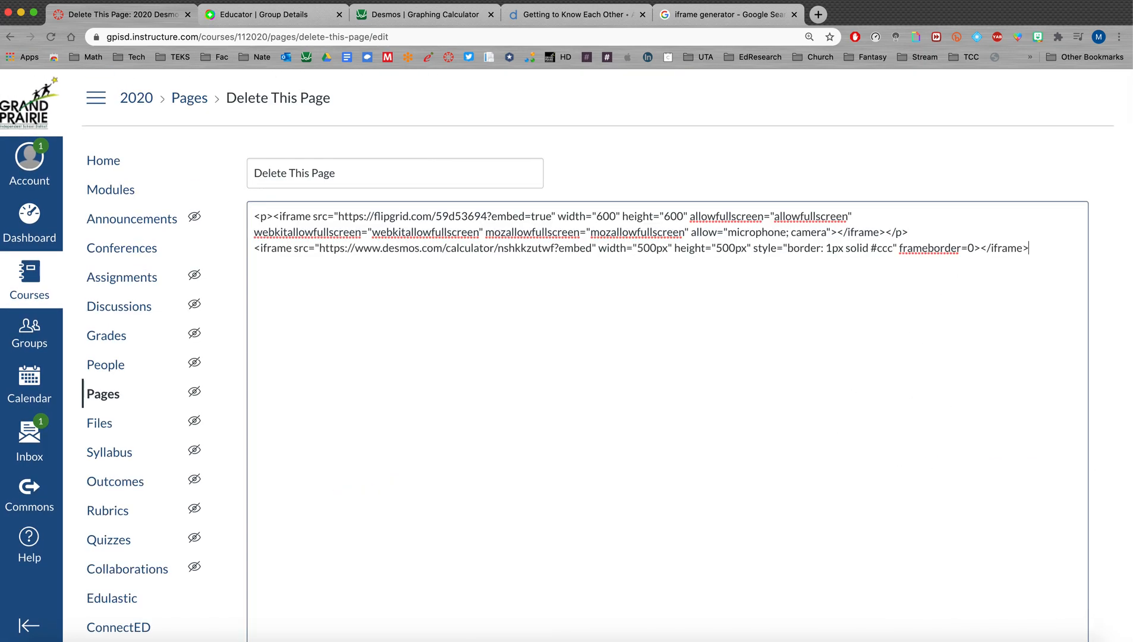
Return to the rich content view and check the embedded Desmos graph below the Flipgrid topic.
scroll(408, 192, down, 1)
scroll(408, 192, up, 1)
scroll(353, 294, down, 6)
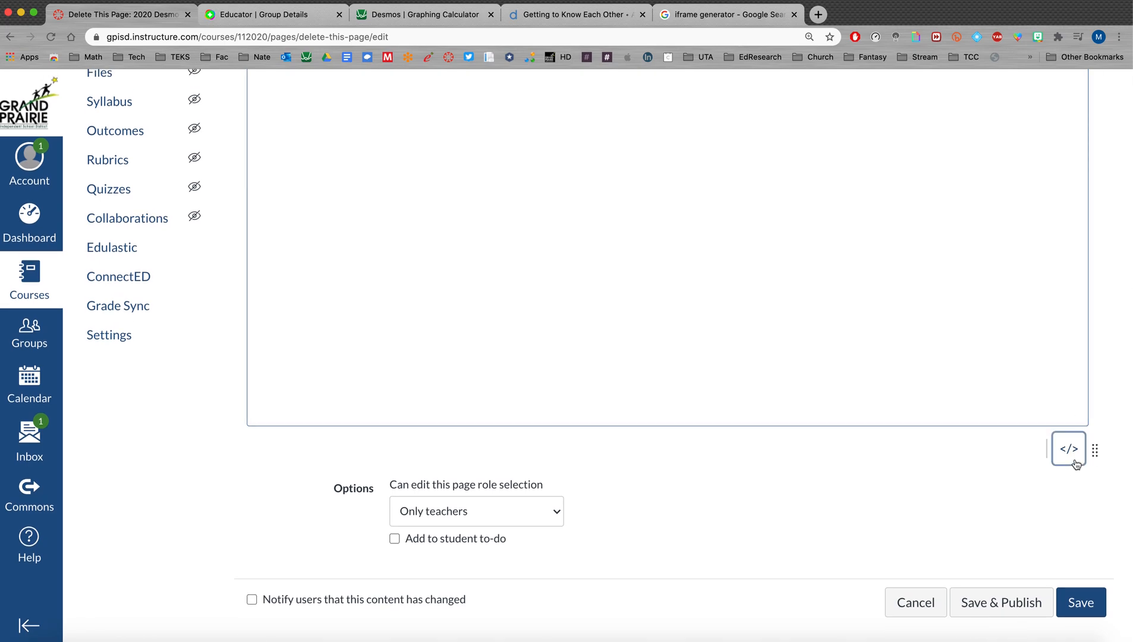
click(1068, 449)
scroll(734, 457, down, 1)
scroll(737, 452, down, 3)
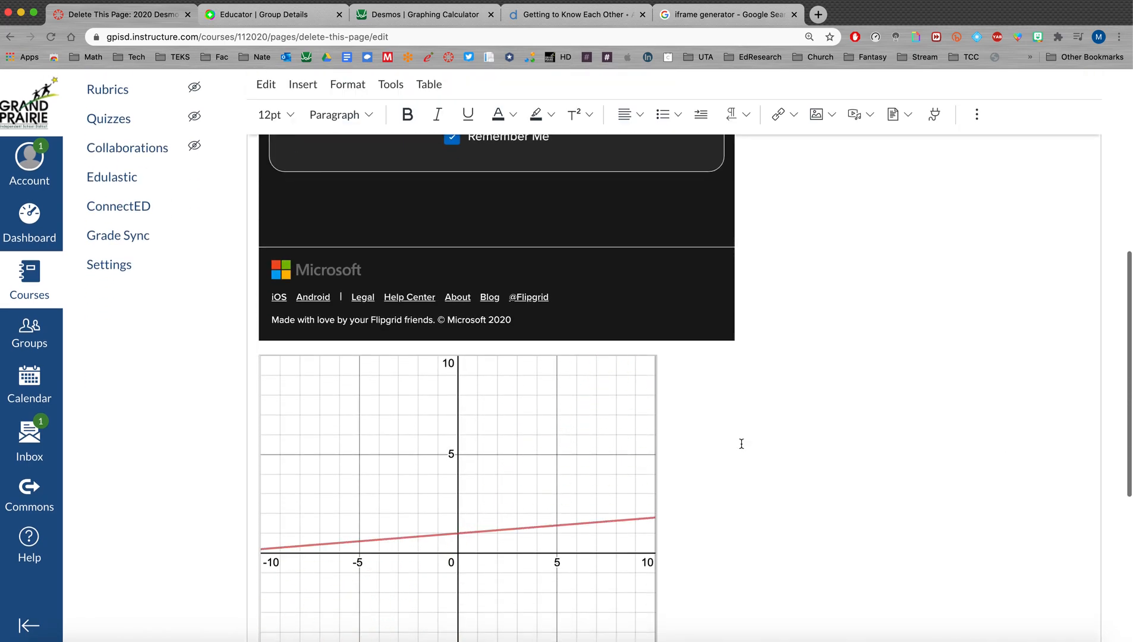
scroll(547, 535, down, 3)
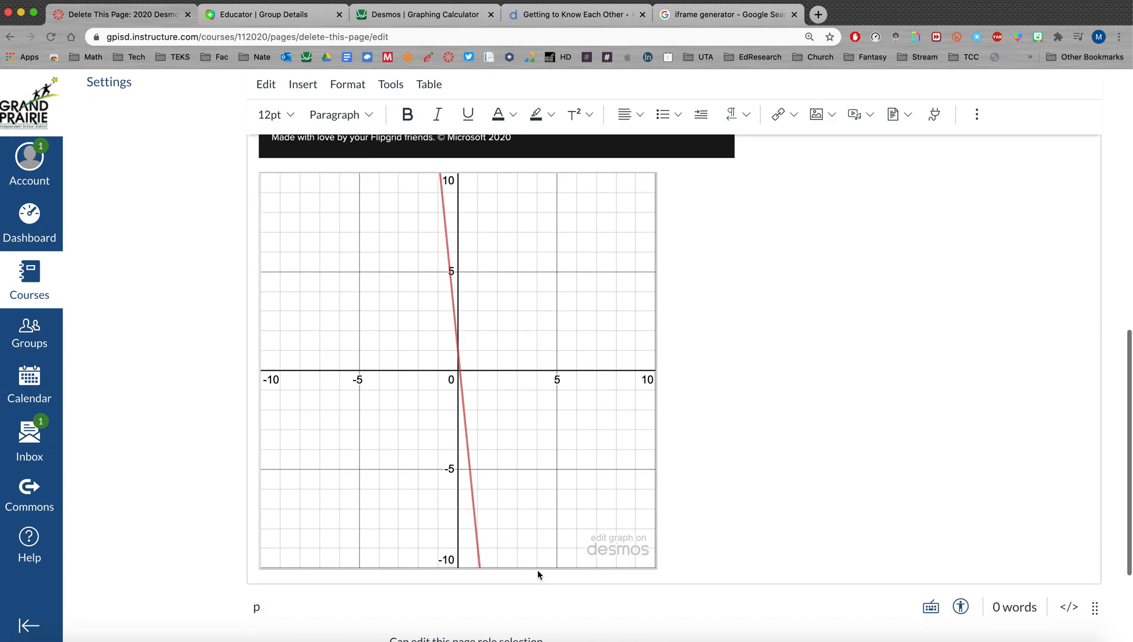
scroll(537, 569, up, 4)
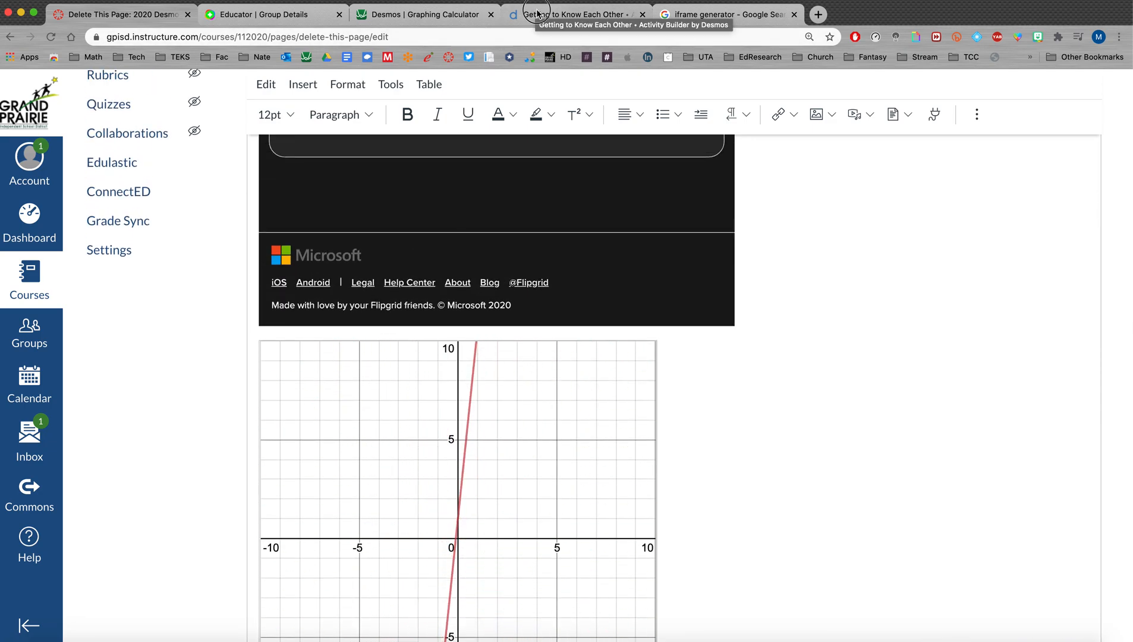
Switch to the Desmos activity Getting to Know Each Other and copy the student link of its existing class.
click(537, 13)
scroll(526, 156, up, 2)
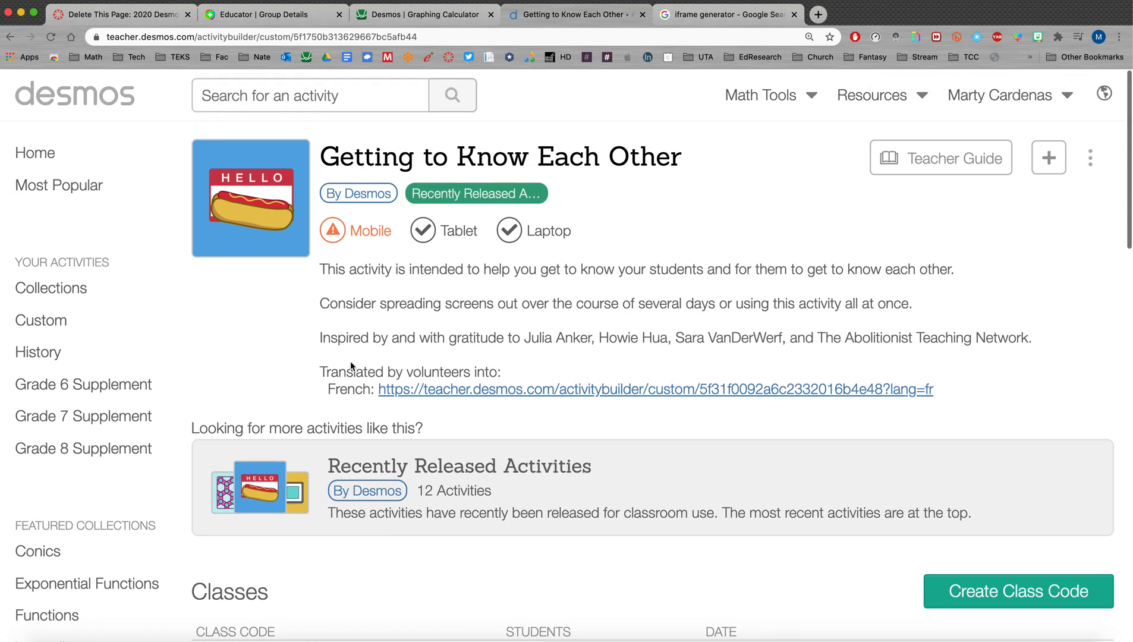
scroll(356, 366, down, 3)
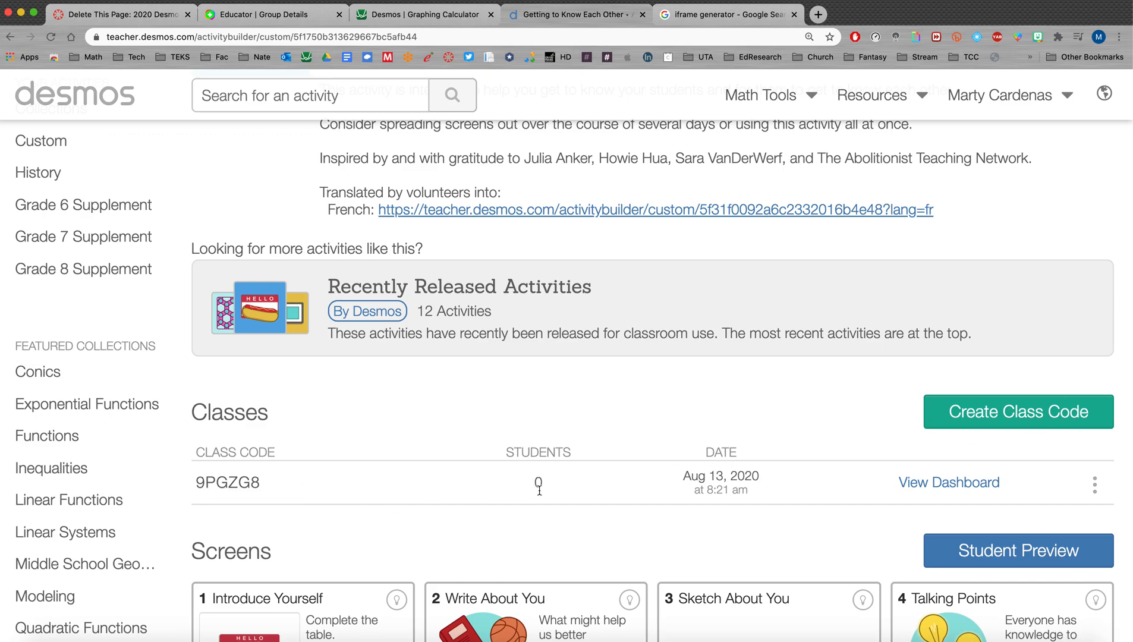
scroll(539, 485, up, 3)
scroll(695, 256, down, 2)
scroll(697, 262, down, 2)
click(1095, 410)
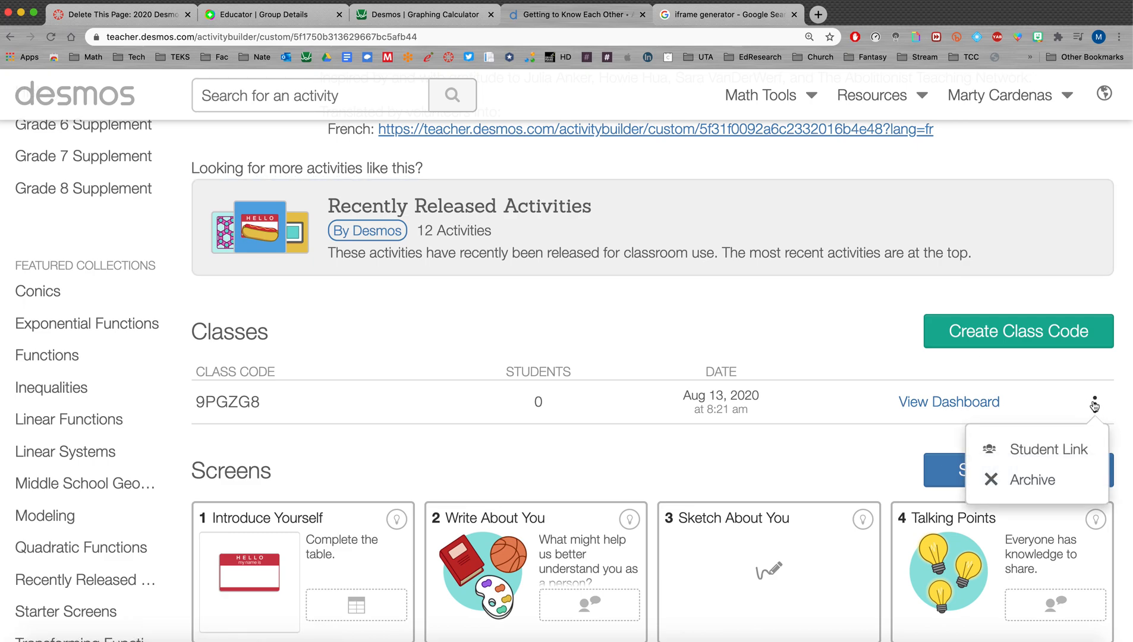
click(1047, 450)
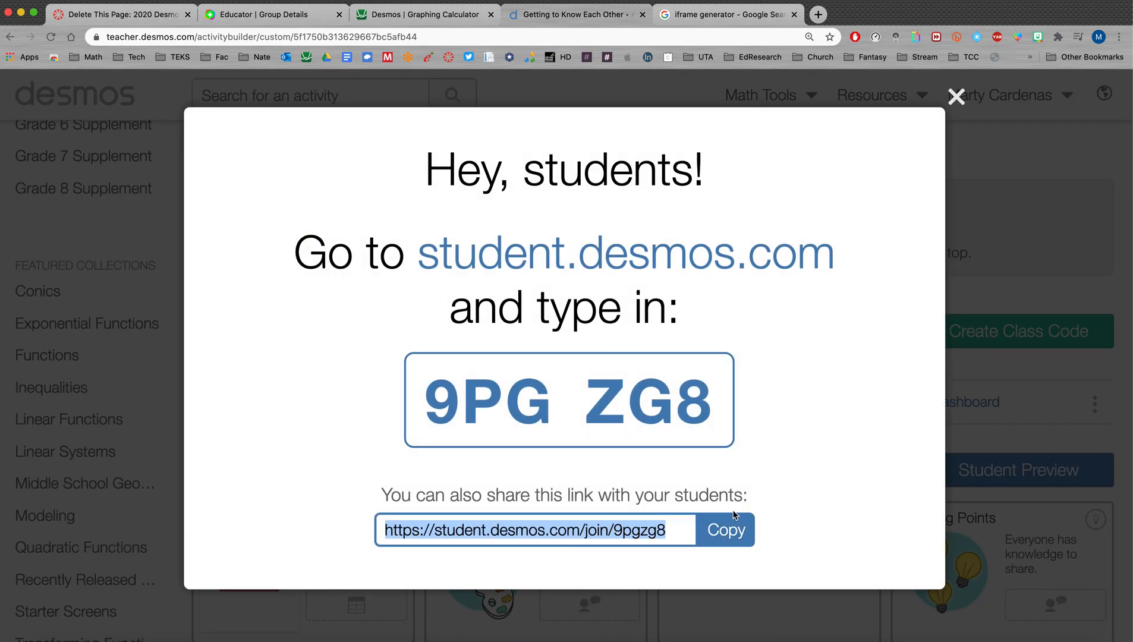
click(730, 533)
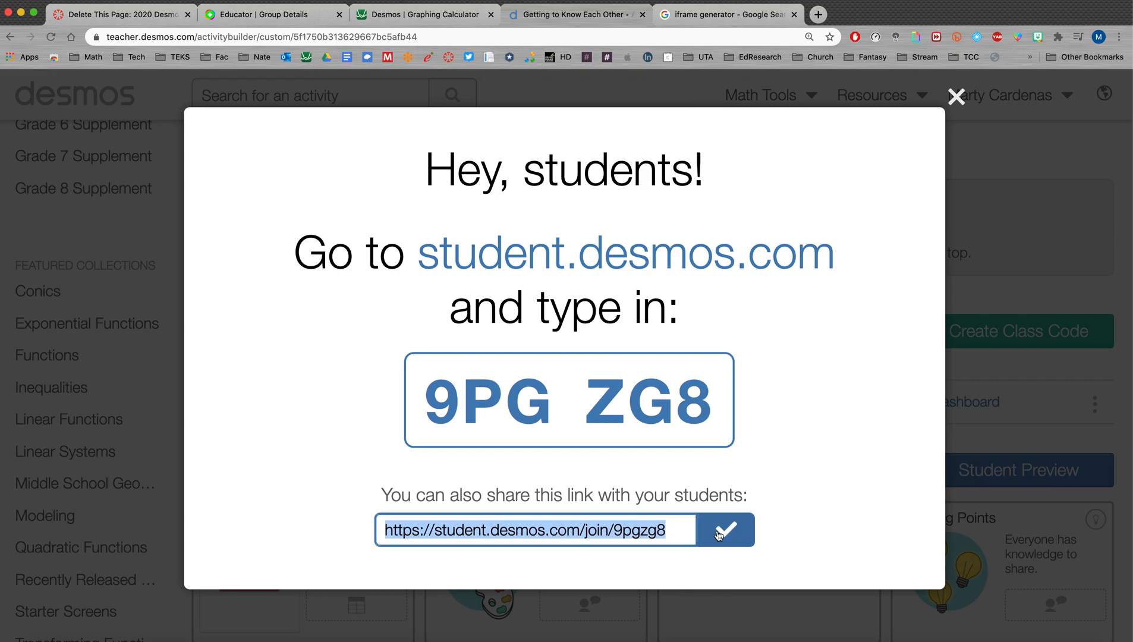
Switch to the Google results for iframe generator and open the iFrame Generator - Free Online iFrame Code Maker Tool site.
click(707, 22)
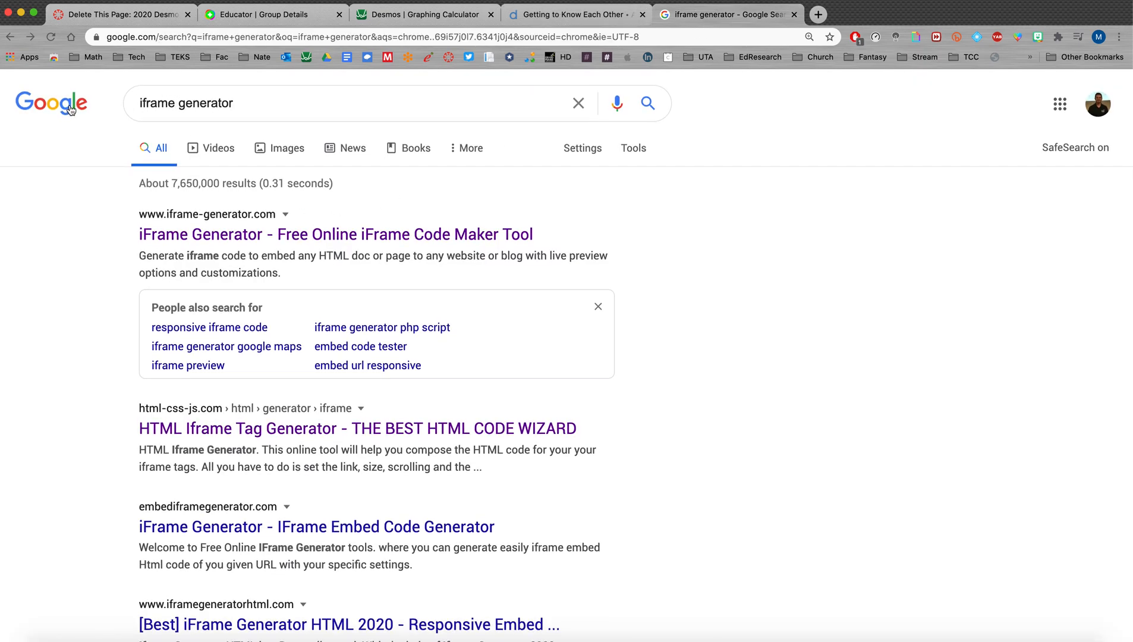
scroll(276, 304, down, 1)
scroll(275, 304, up, 1)
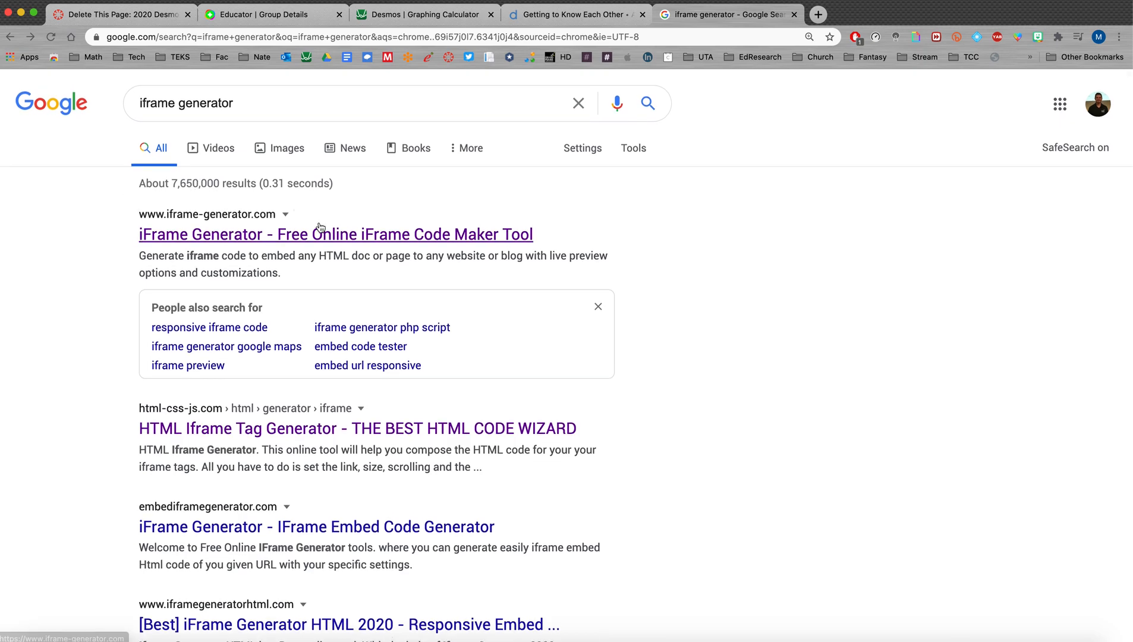
click(321, 234)
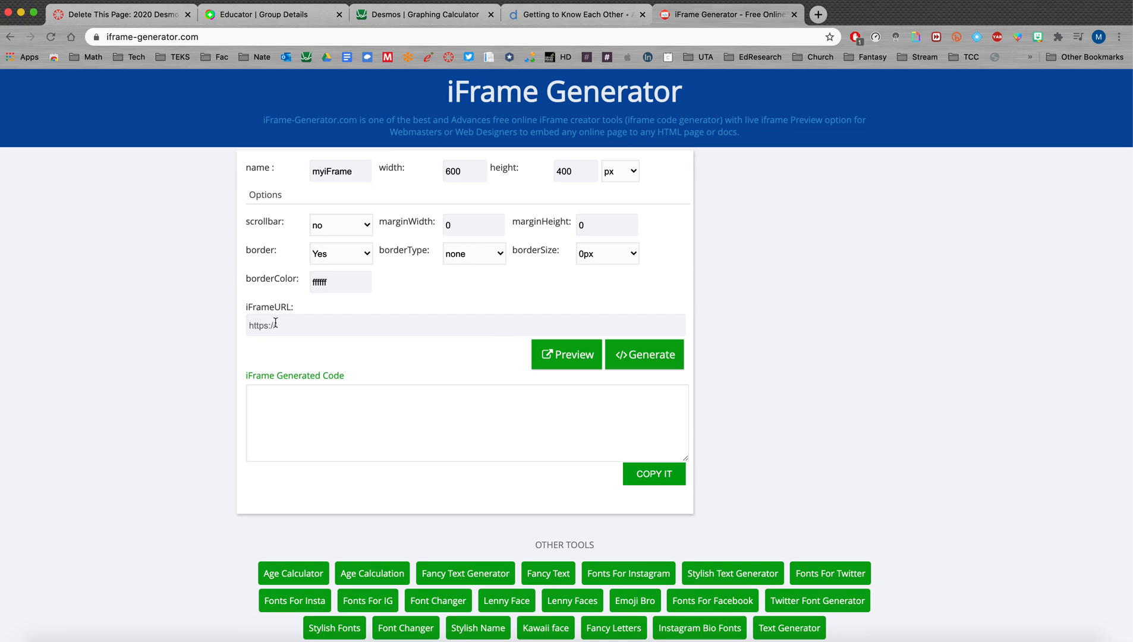
Paste the Desmos student link as the iFrame URL, generate the 600 by 400 px iframe code and copy it.
key(super+v)
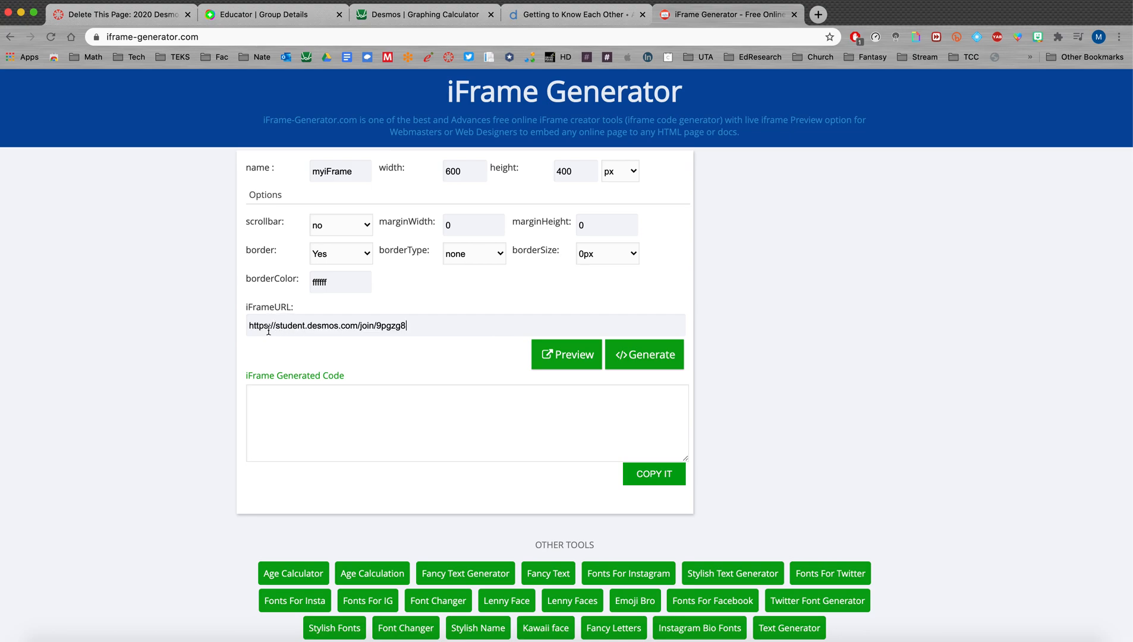
click(648, 355)
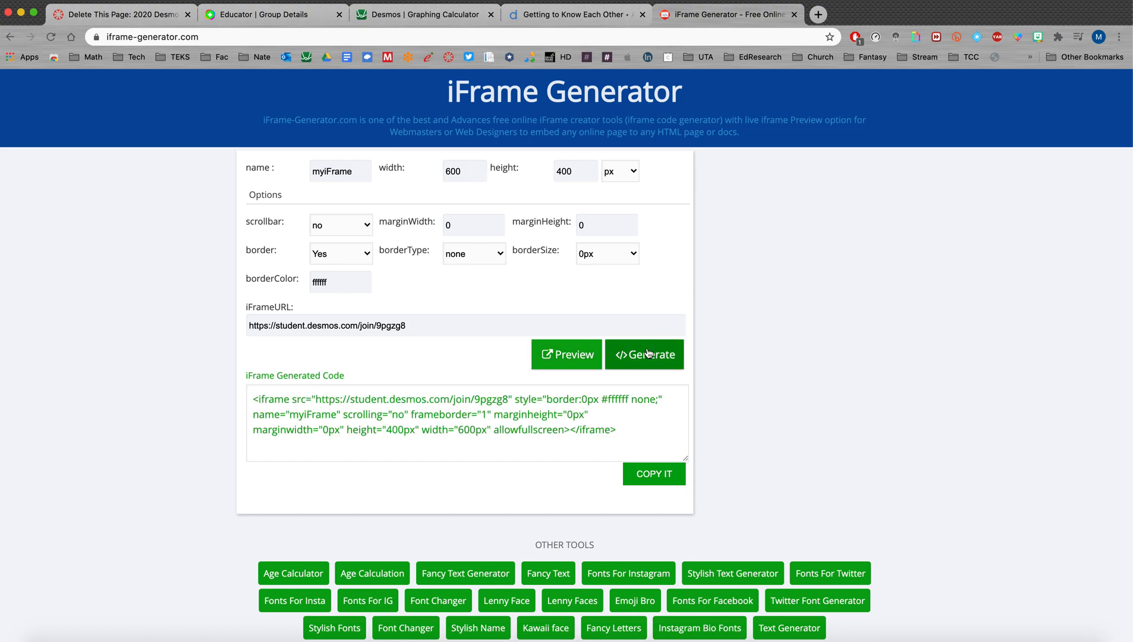
click(264, 398)
key(super+c)
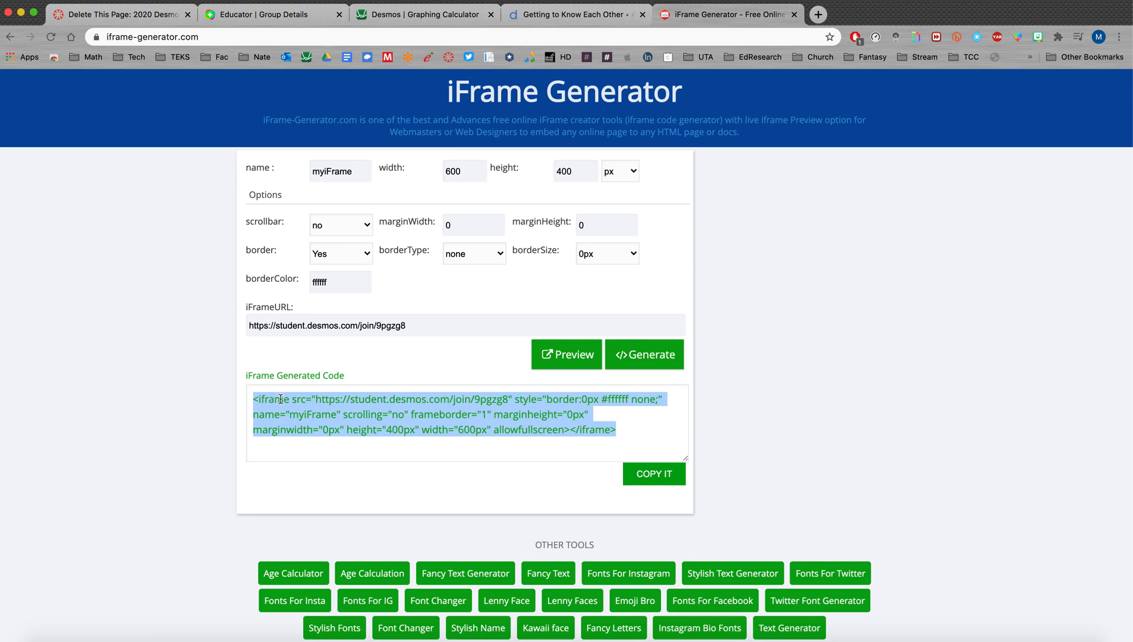
click(654, 474)
Switch back to the Canvas page and paste the generated Desmos activity iframe code below the graph iframe in the HTML source.
click(154, 4)
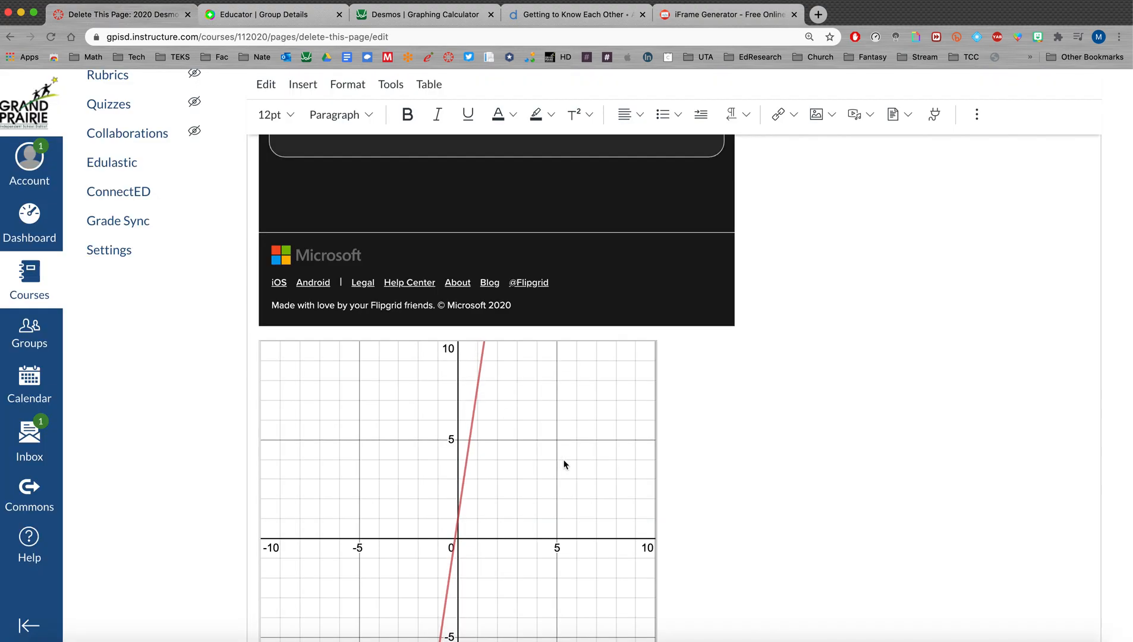
scroll(633, 476, down, 5)
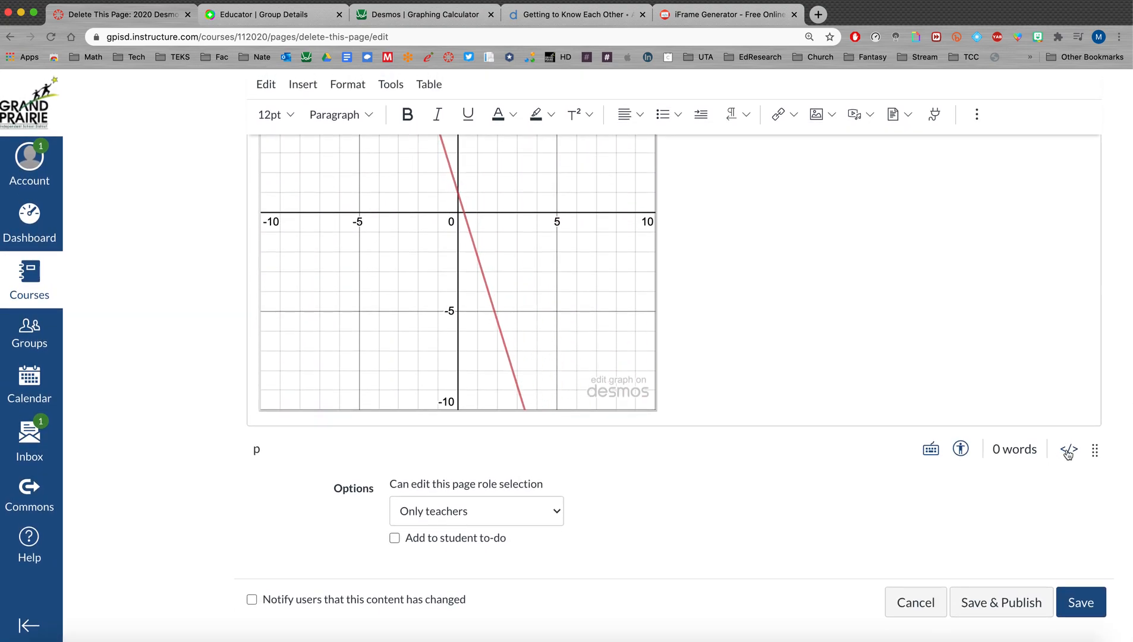
click(1068, 452)
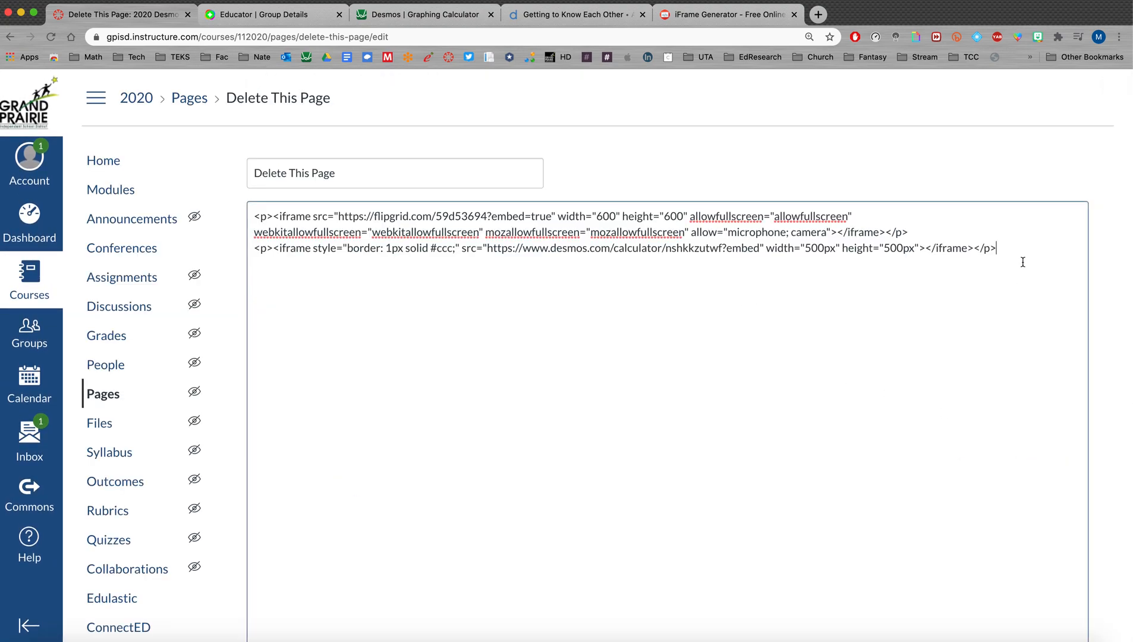
key(super+v)
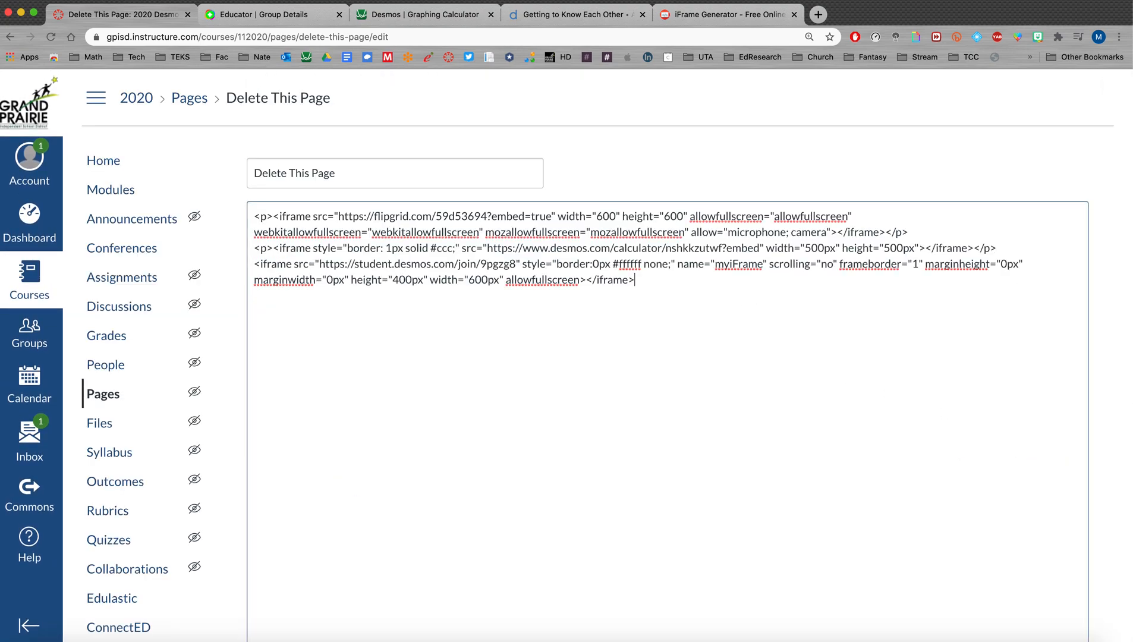
Return to the rich content view and check the embedded Flipgrid topic, Desmos graph and Getting to Know Each Other activity.
scroll(1030, 466, down, 10)
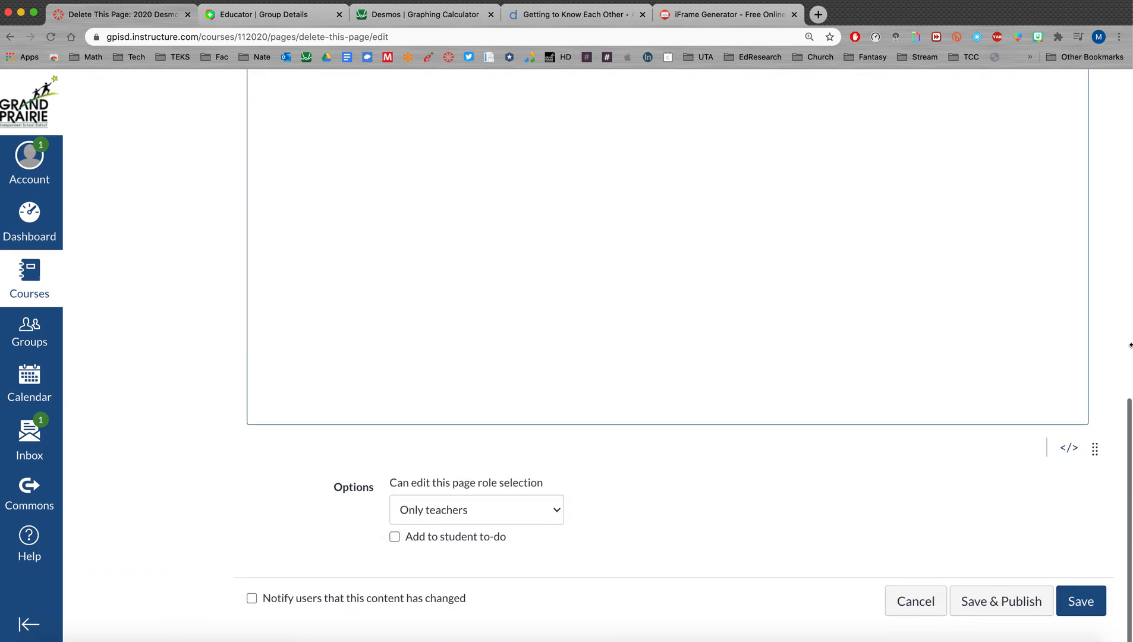
click(1068, 449)
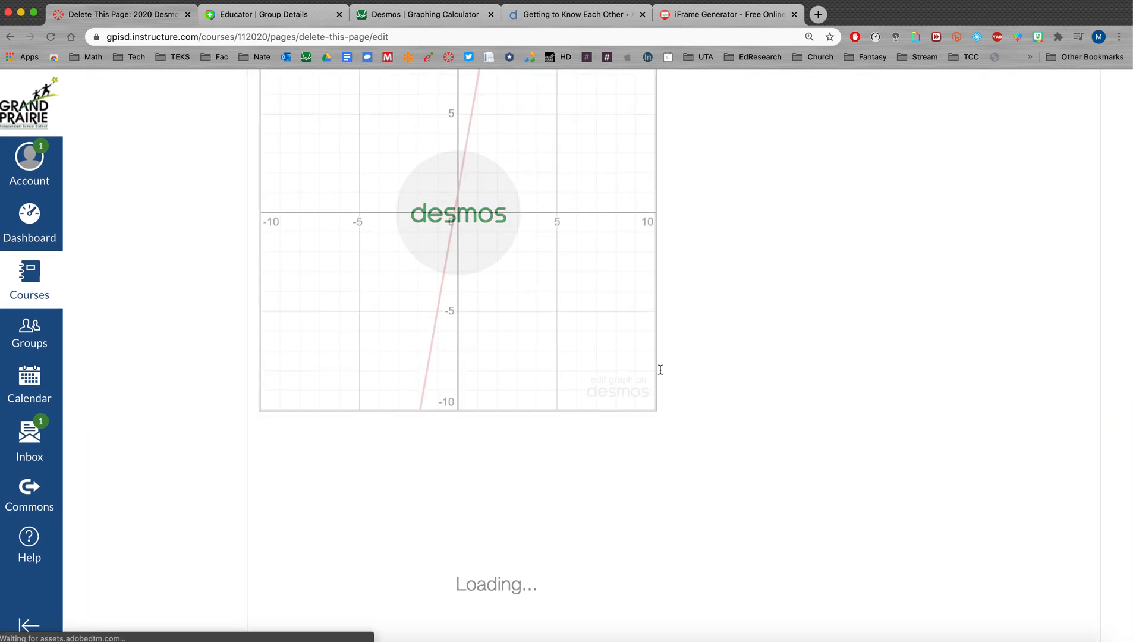
scroll(659, 370, down, 4)
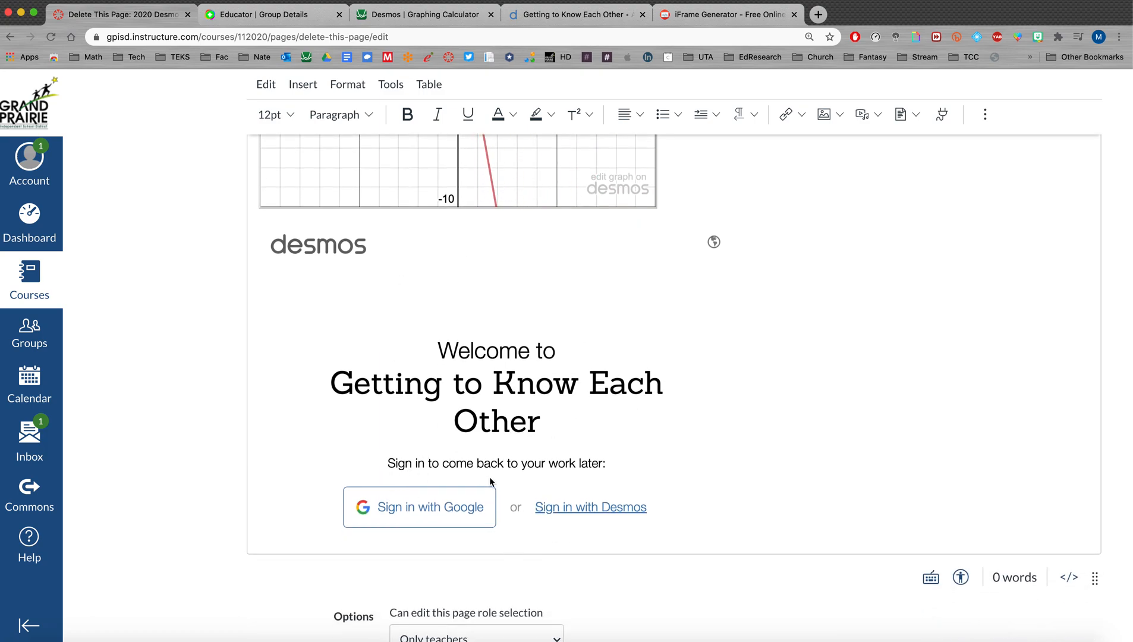
scroll(498, 473, up, 10)
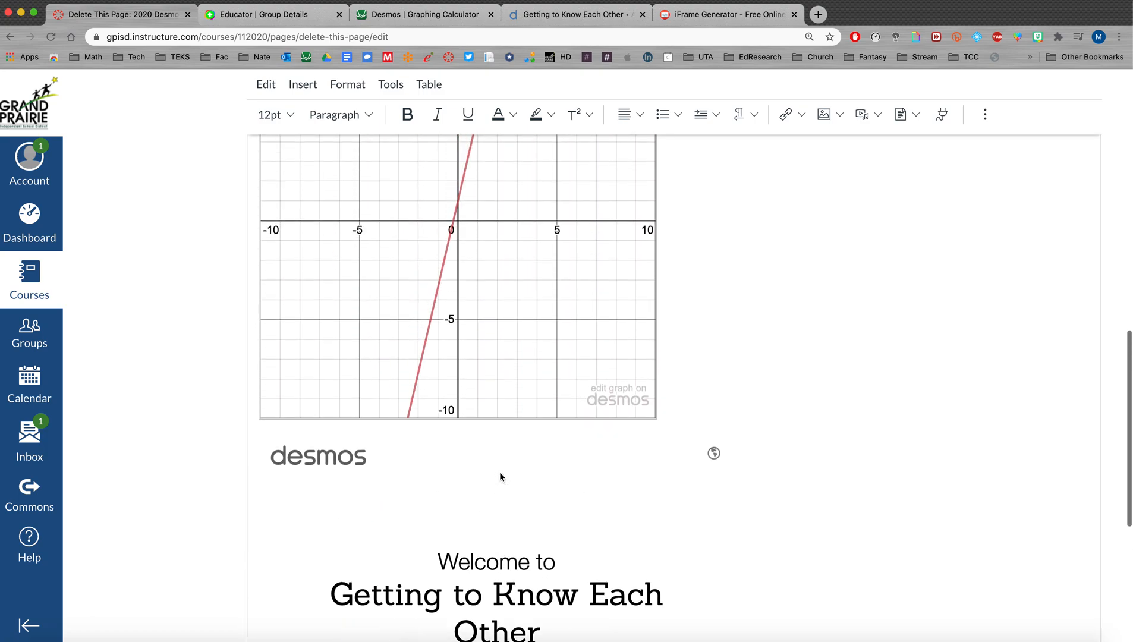
scroll(499, 472, up, 3)
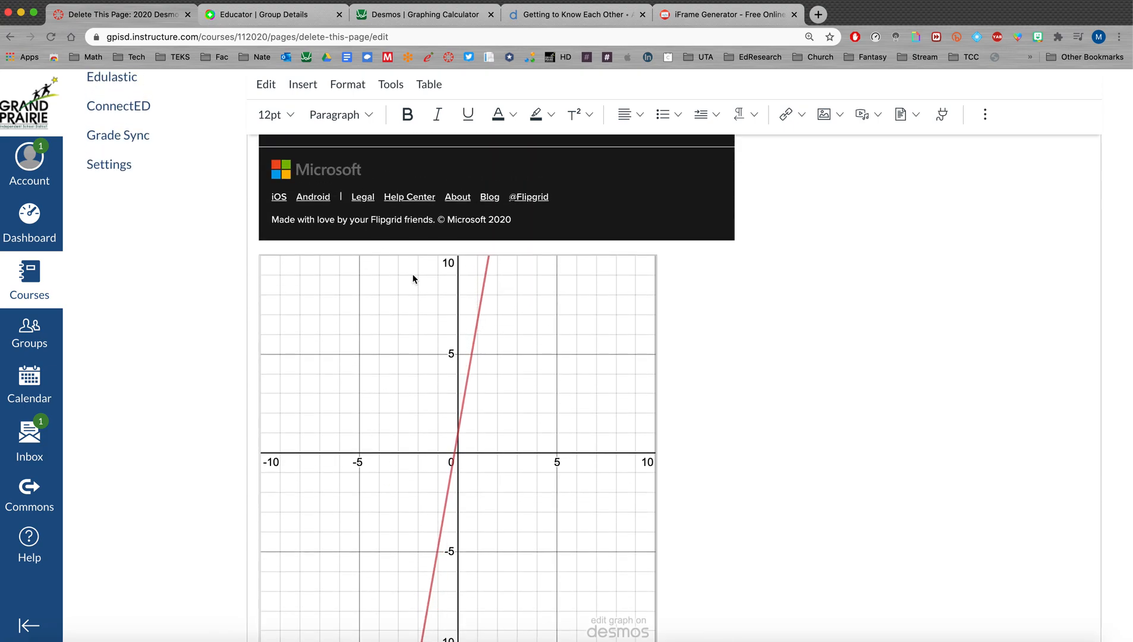
click(463, 389)
scroll(463, 389, down, 3)
scroll(463, 389, up, 3)
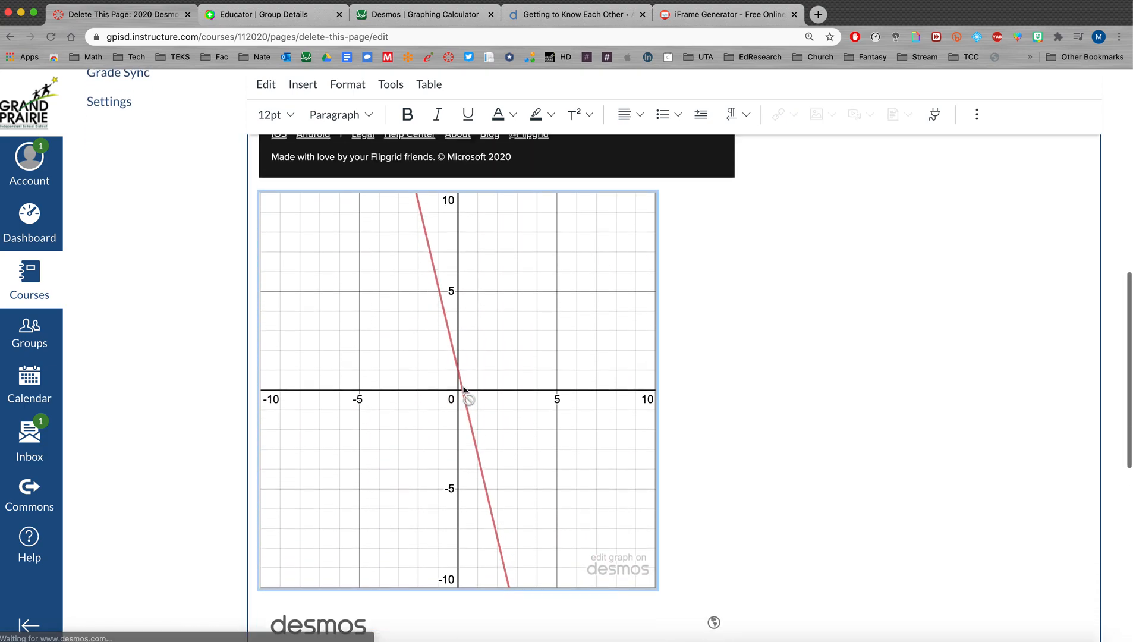
scroll(463, 390, up, 10)
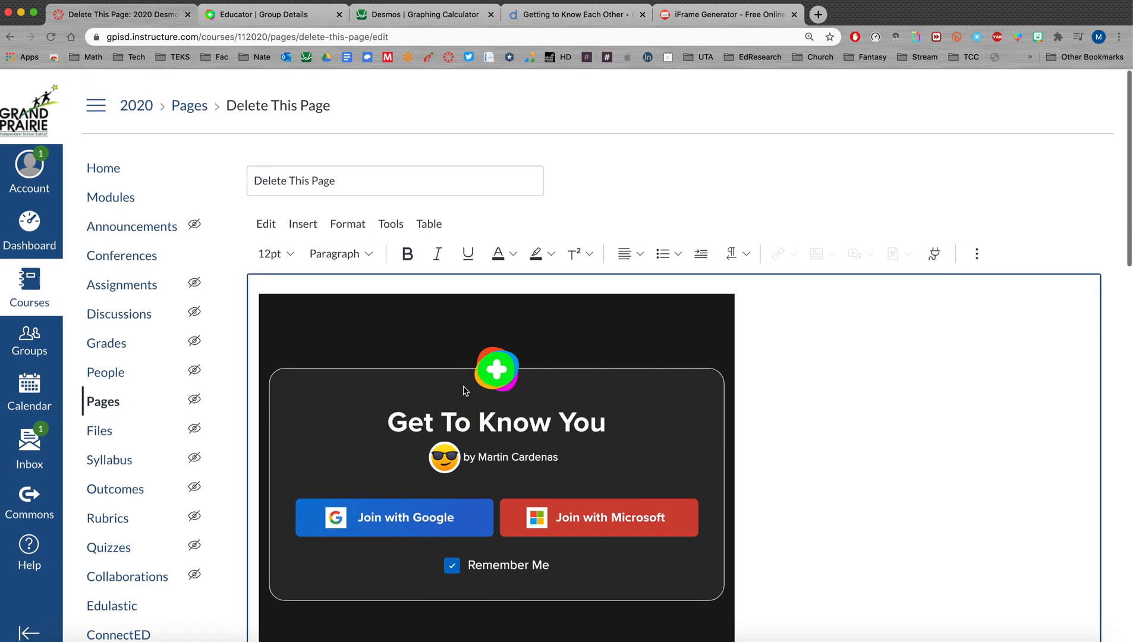
scroll(432, 555, down, 15)
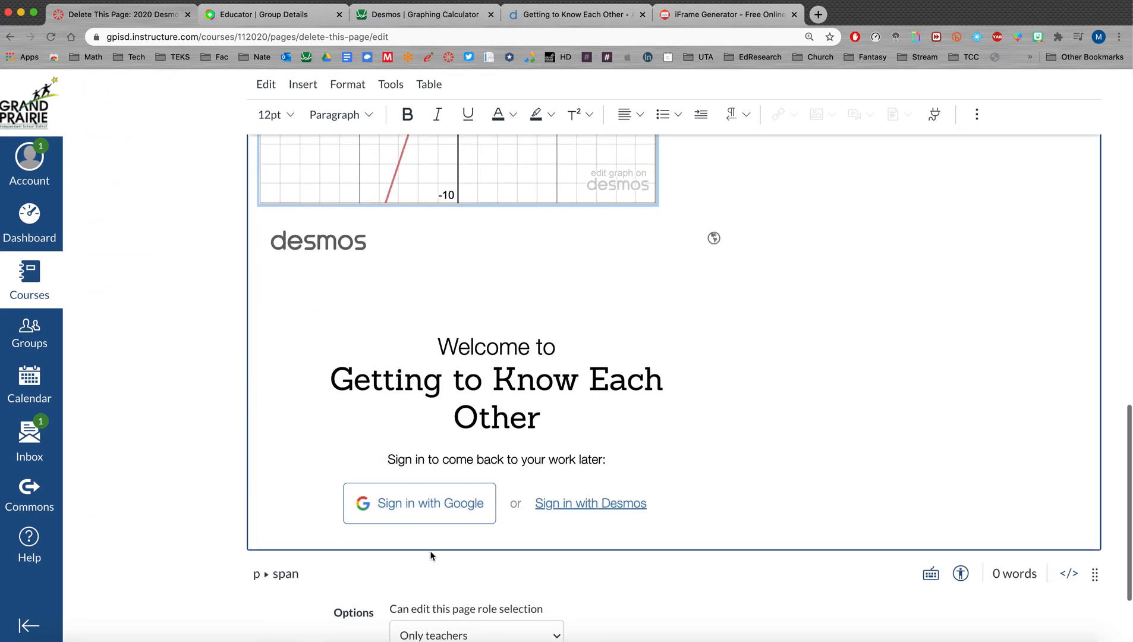
In the HTML source, set the Desmos graph iframe's width to 100% and change its height, and return to the rich content view.
click(1070, 576)
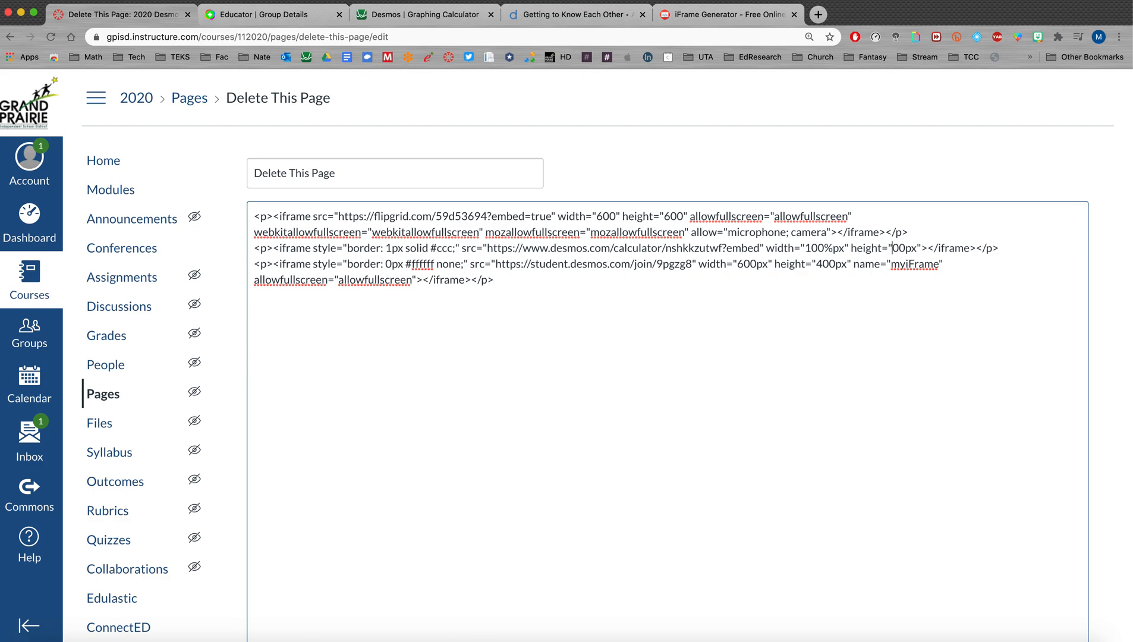
scroll(1067, 456, down, 10)
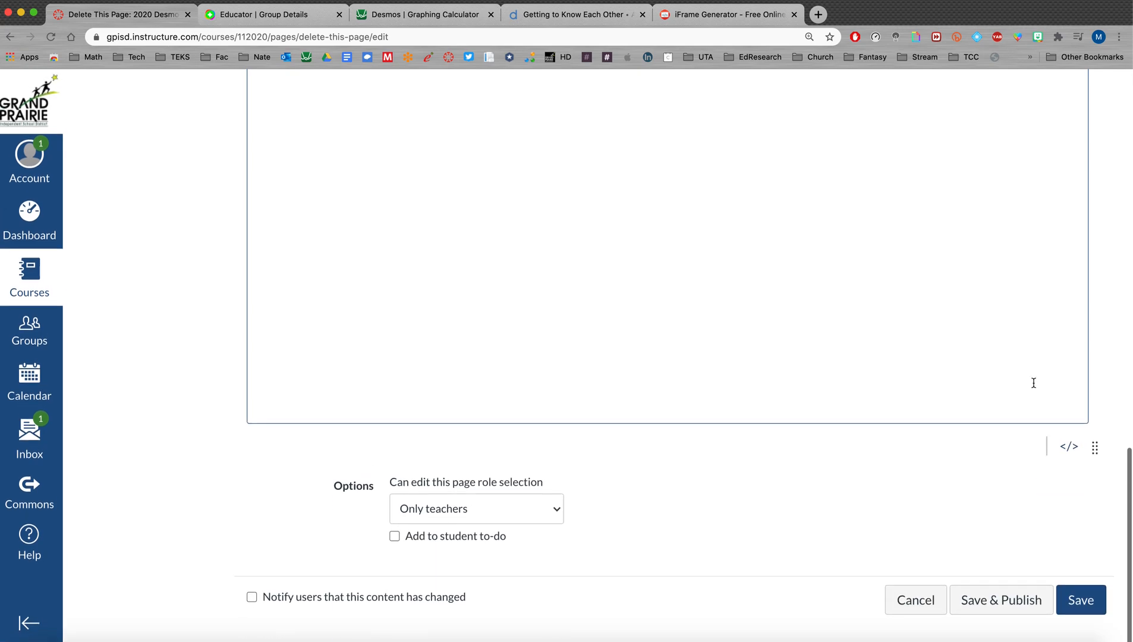
click(1068, 452)
scroll(822, 274, up, 3)
scroll(820, 273, up, 3)
scroll(820, 273, down, 8)
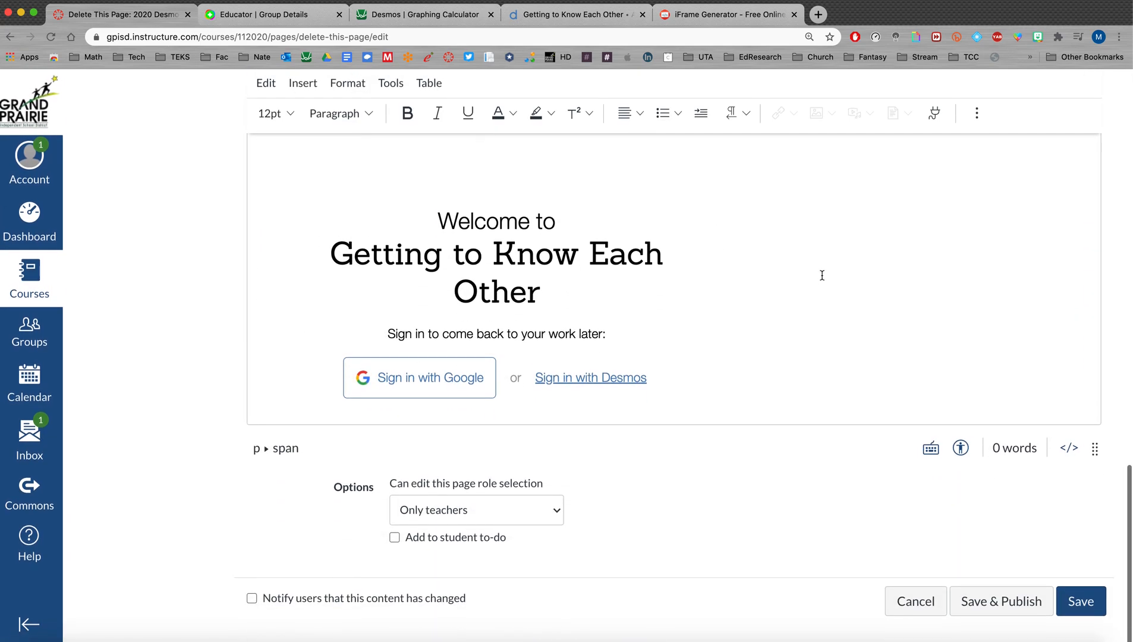
Save the page and review the embedded Flipgrid topic, widened Desmos graph and Desmos activity on it.
click(1081, 612)
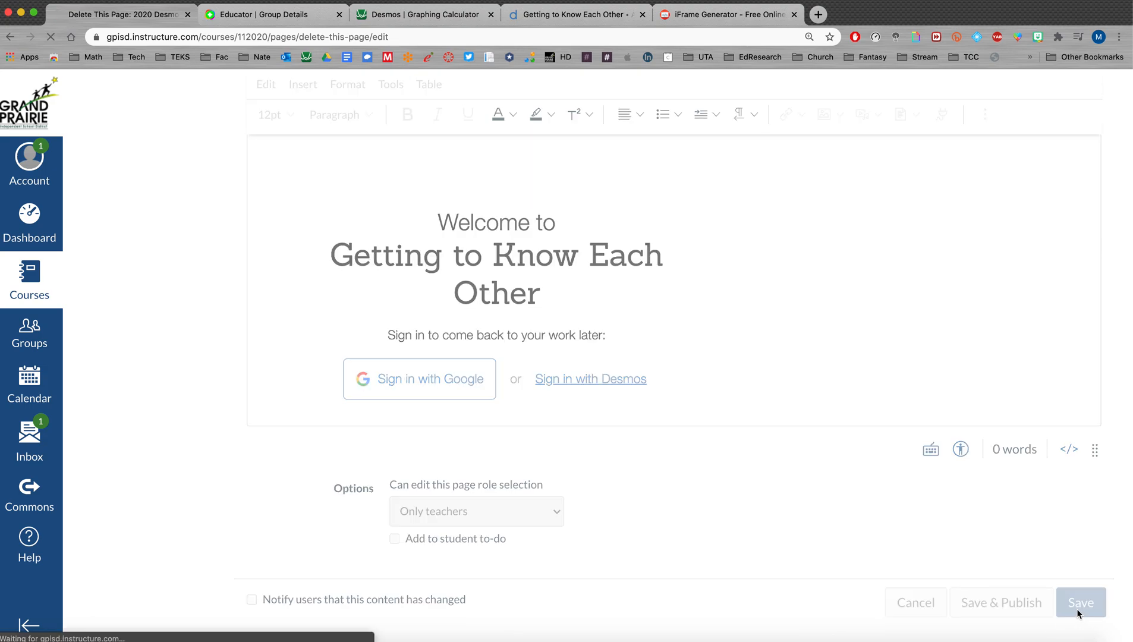
scroll(761, 321, down, 10)
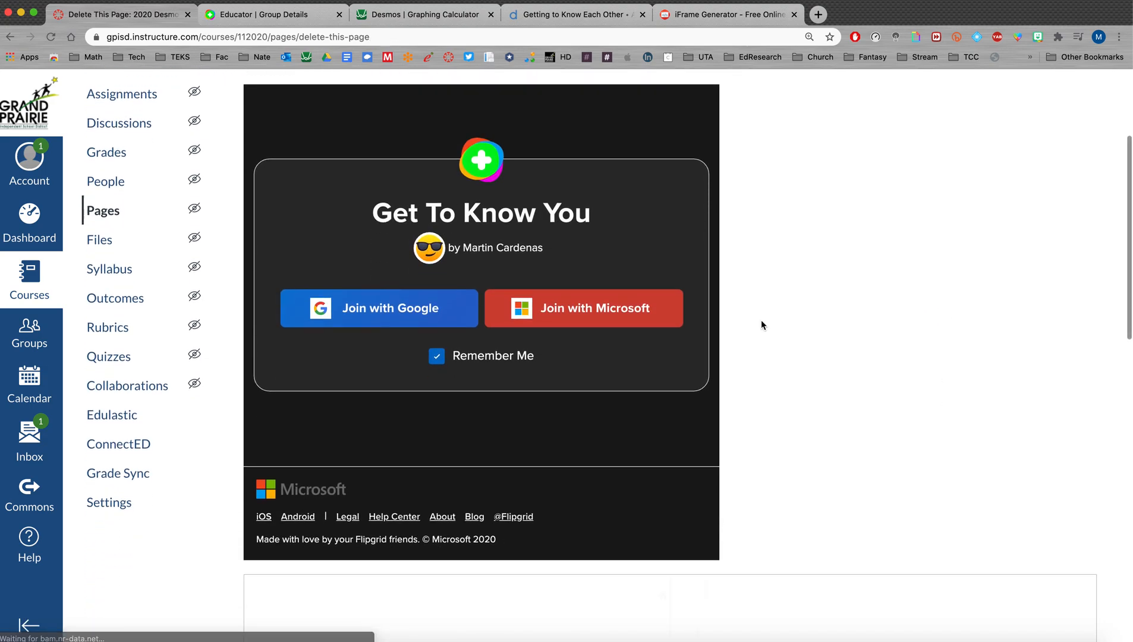
scroll(761, 325, down, 8)
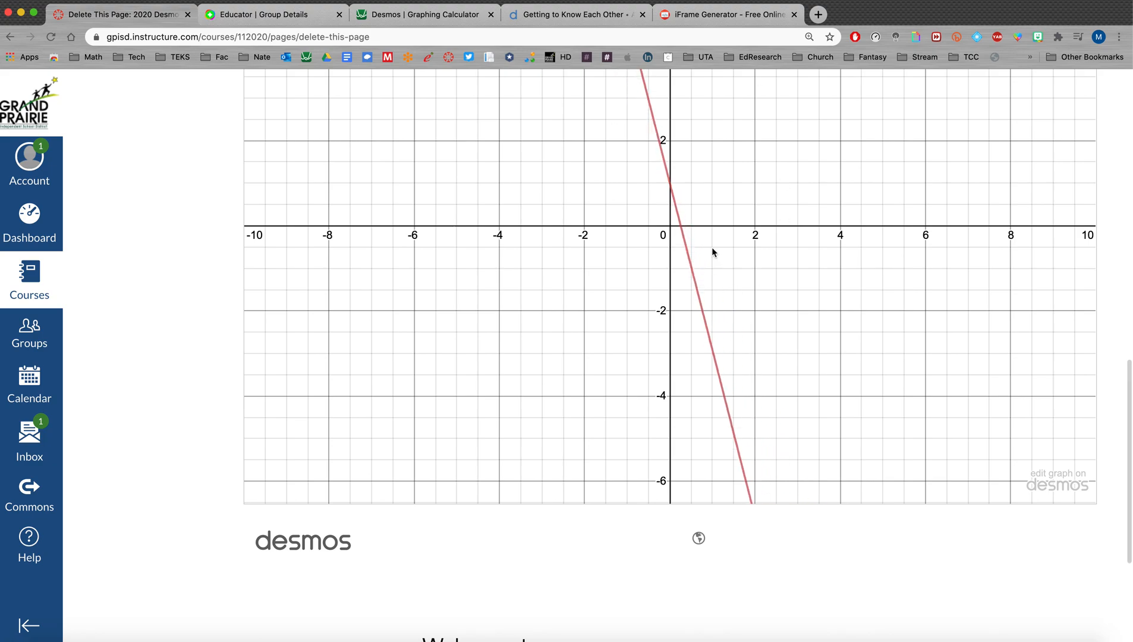
scroll(577, 409, up, 18)
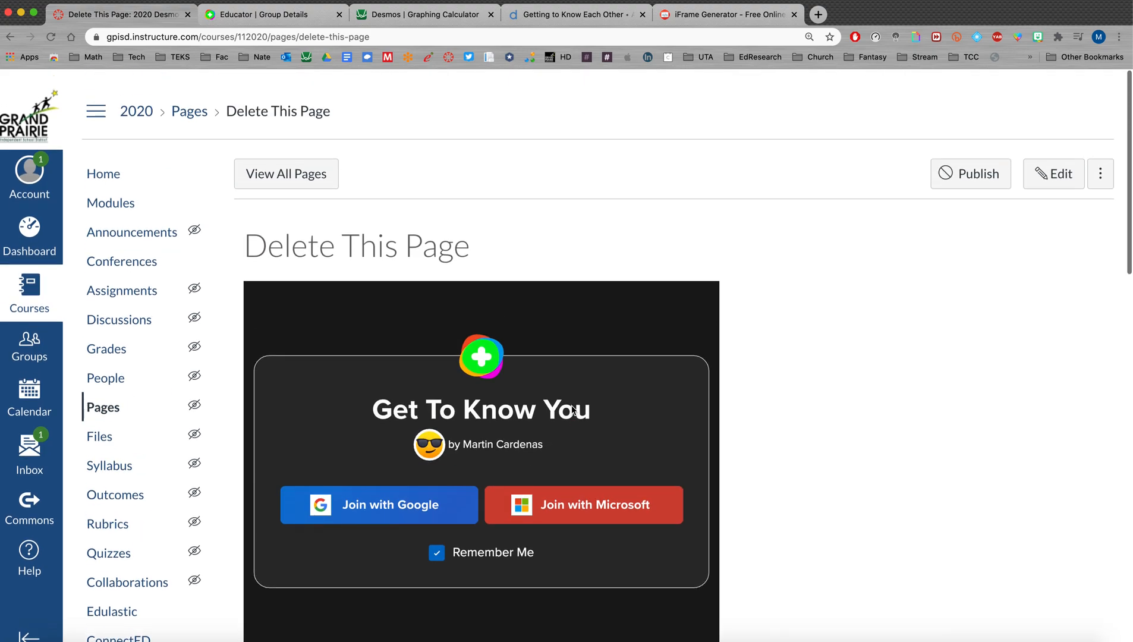
scroll(572, 410, down, 15)
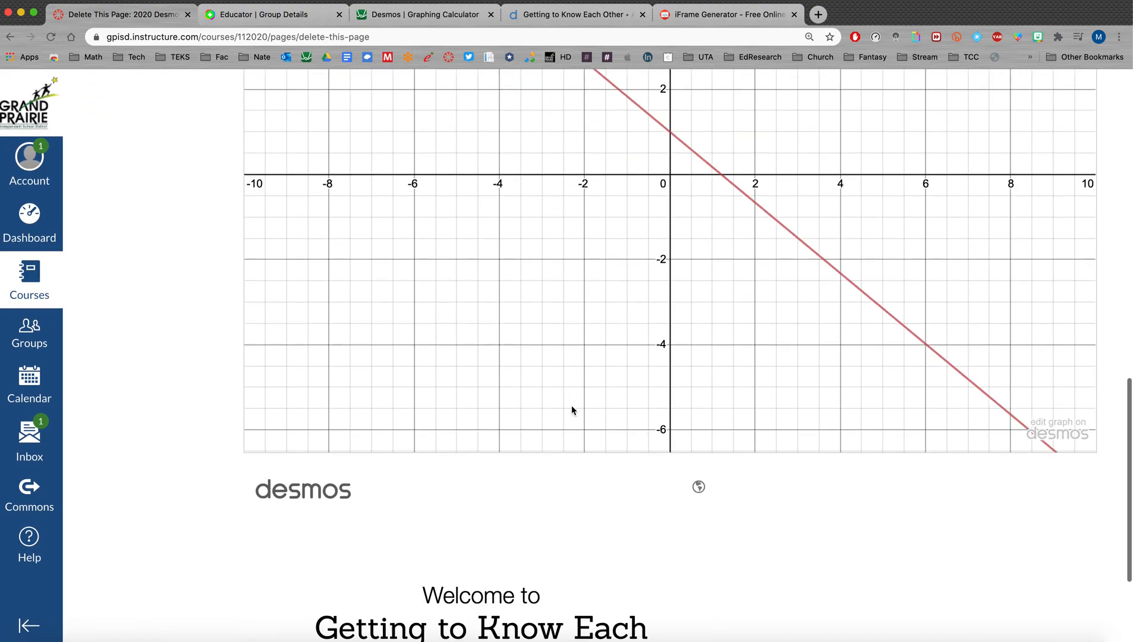